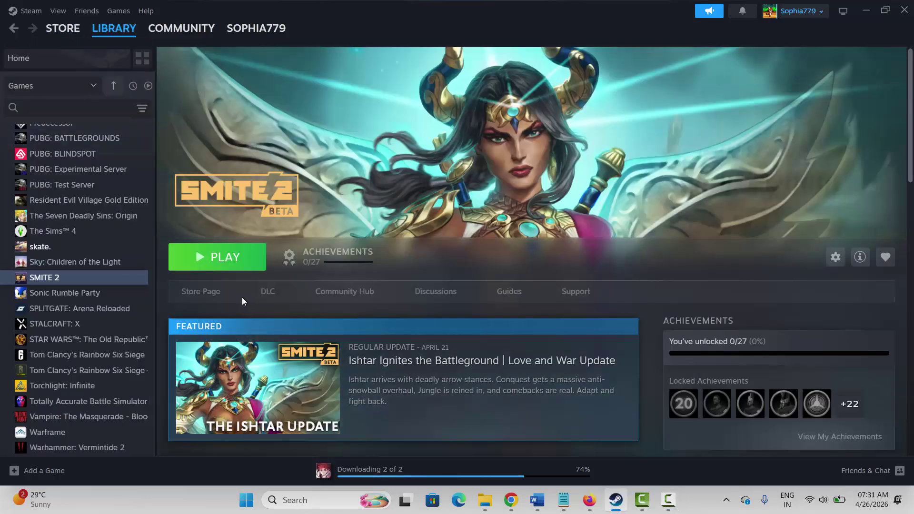
# Start launching SMITE 2, choose the "Play using DirectX 11" launch option, and cancel the launch
pyautogui.click(221, 269)
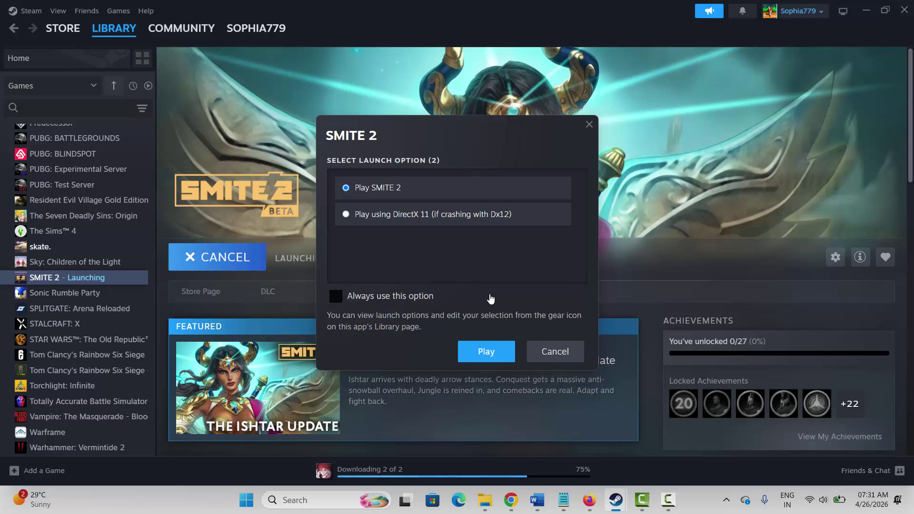
pyautogui.click(379, 217)
pyautogui.click(555, 352)
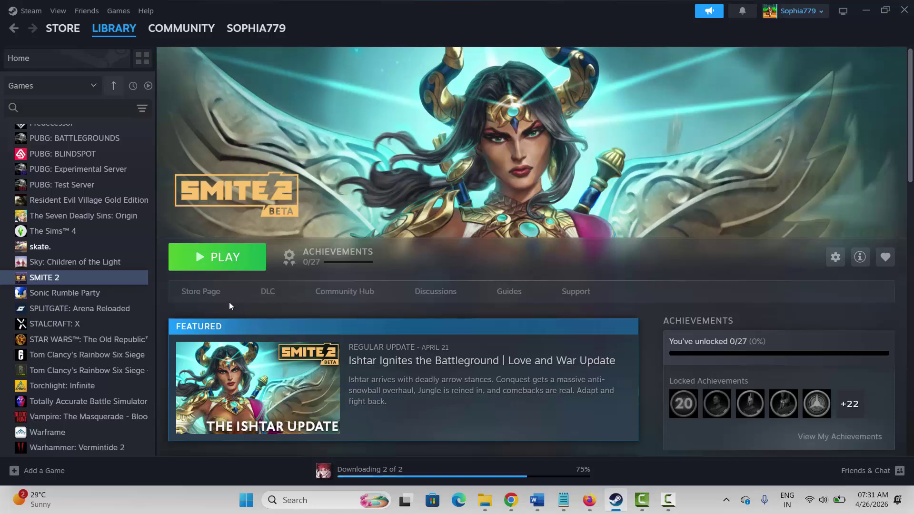
# Open SMITE 2's store page and examine the minimum and recommended system requirements
pyautogui.click(205, 293)
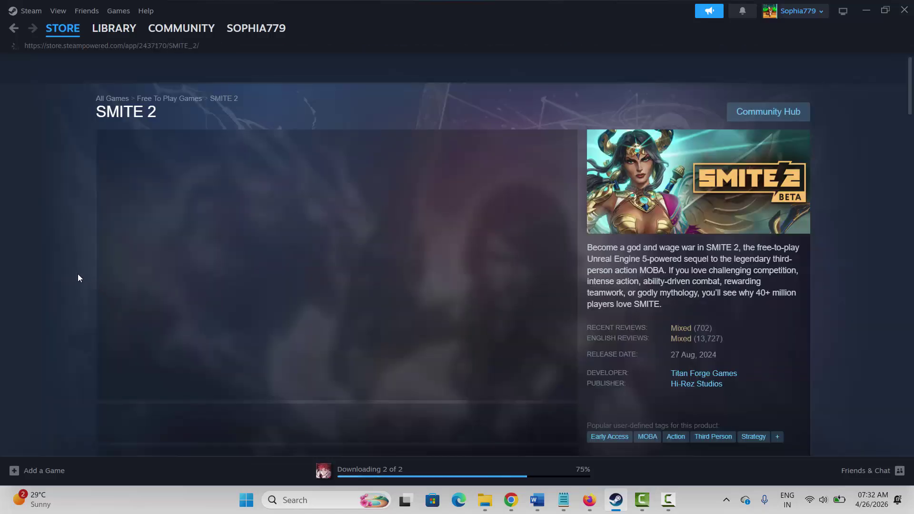
pyautogui.scroll(-10, 78, 275)
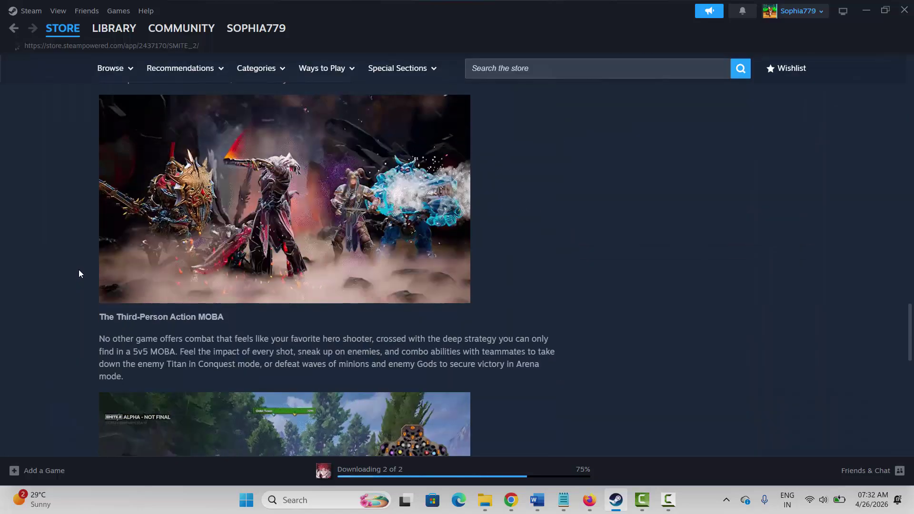
pyautogui.scroll(-10, 78, 271)
pyautogui.scroll(2, 81, 268)
pyautogui.moveTo(113, 239); pyautogui.dragTo(51, 312)
pyautogui.scroll(5, 51, 312)
pyautogui.scroll(-5, 51, 316)
pyautogui.click(236, 285)
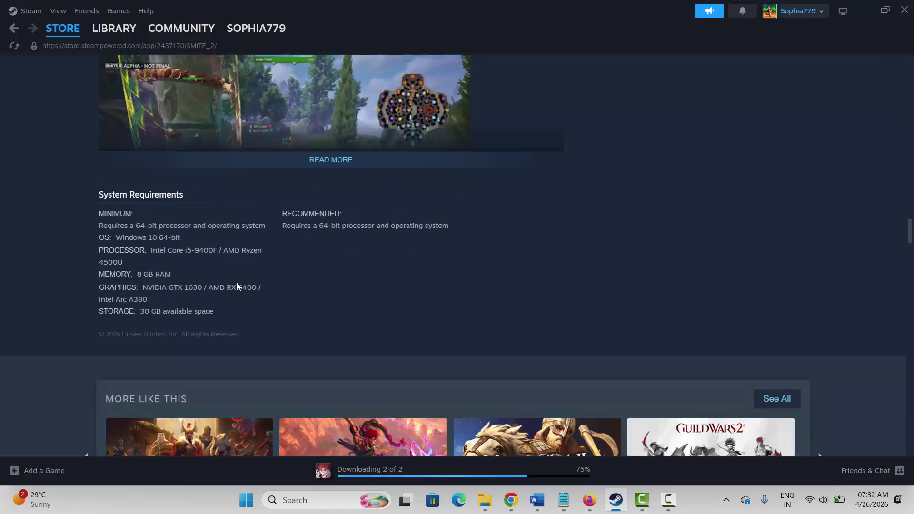
pyautogui.scroll(1, 244, 291)
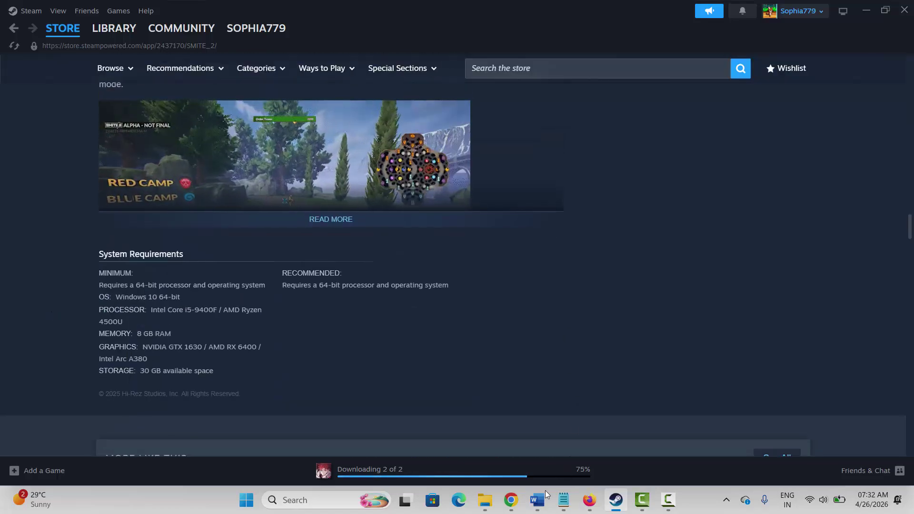
# Switch to the Word document and read the launch parameters listed under Method 2: Modify Launch Options
pyautogui.moveTo(537, 504)
pyautogui.click(600, 447)
pyautogui.scroll(-1, 252, 261)
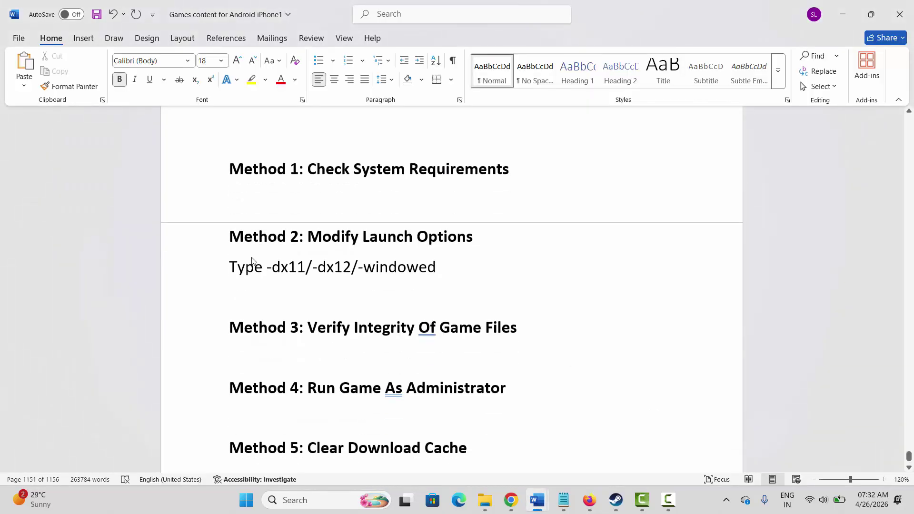
# Switch back to Steam and try -dx11 and -dx12 as launch options in SMITE 2's properties
pyautogui.click(616, 500)
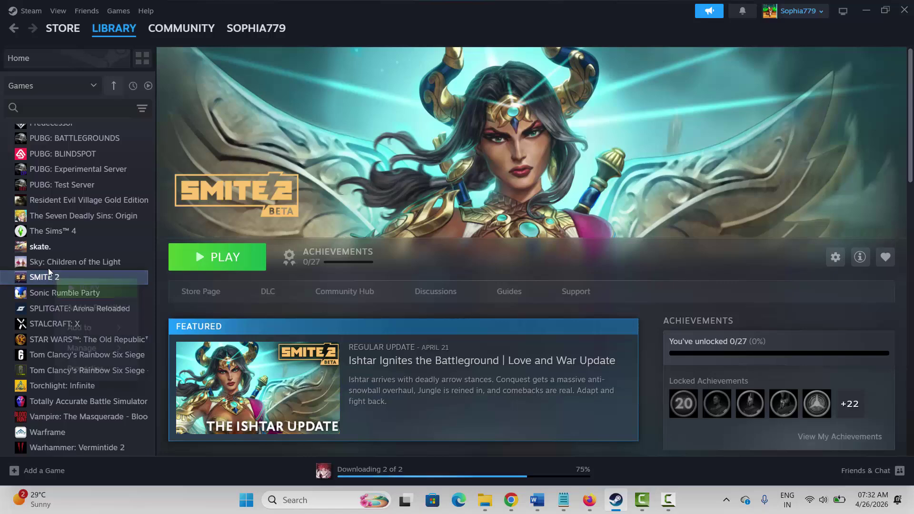
pyautogui.rightClick(55, 278)
pyautogui.click(89, 369)
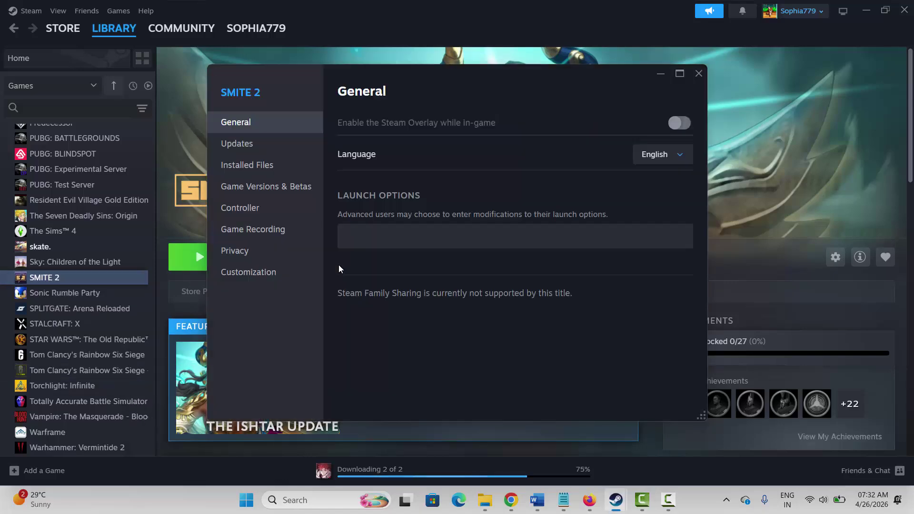
pyautogui.click(364, 283)
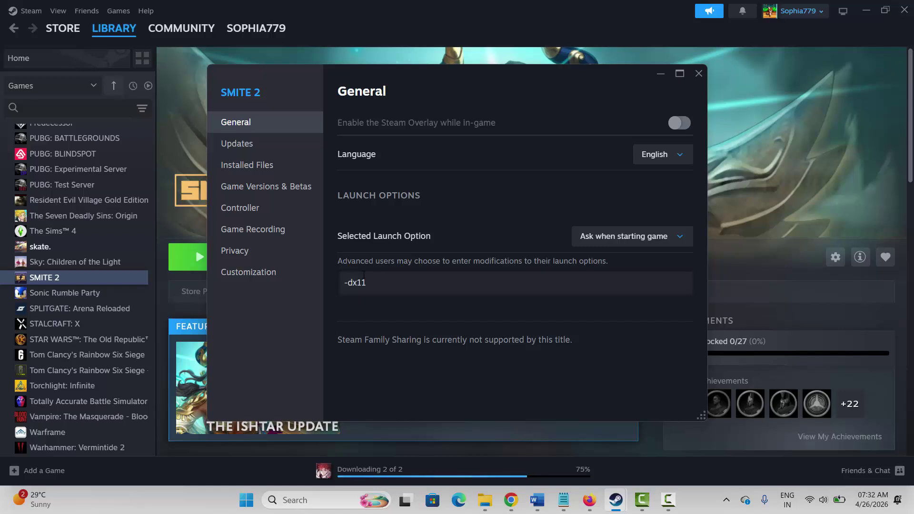
pyautogui.write('2')
pyautogui.write('3d11')
pyautogui.click(698, 73)
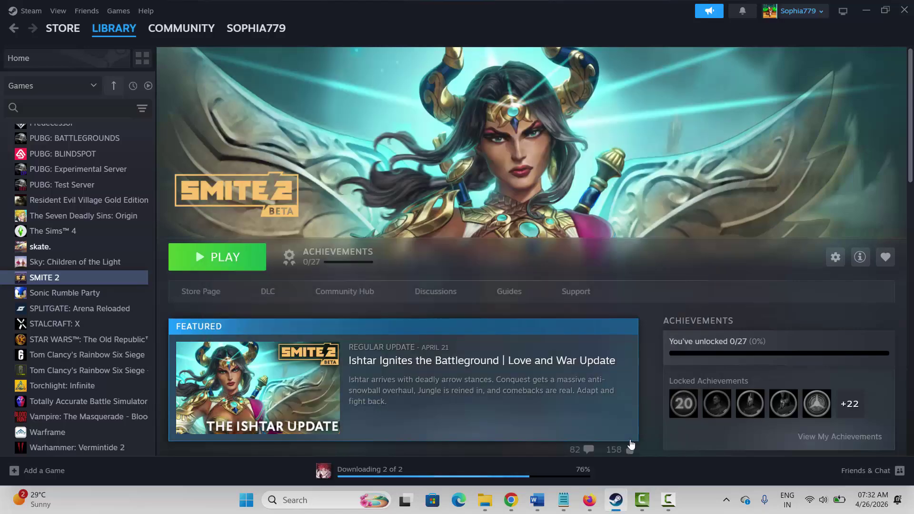
# Check Method 3 in the Word document, and look up the game-file integrity verification option among SMITE 2's installed-files properties in Steam
pyautogui.click(537, 499)
pyautogui.click(365, 364)
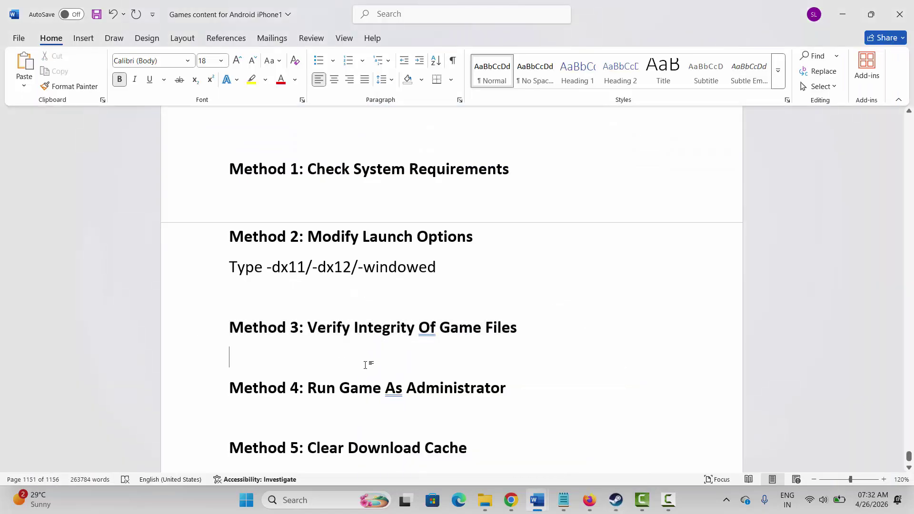
pyautogui.click(614, 502)
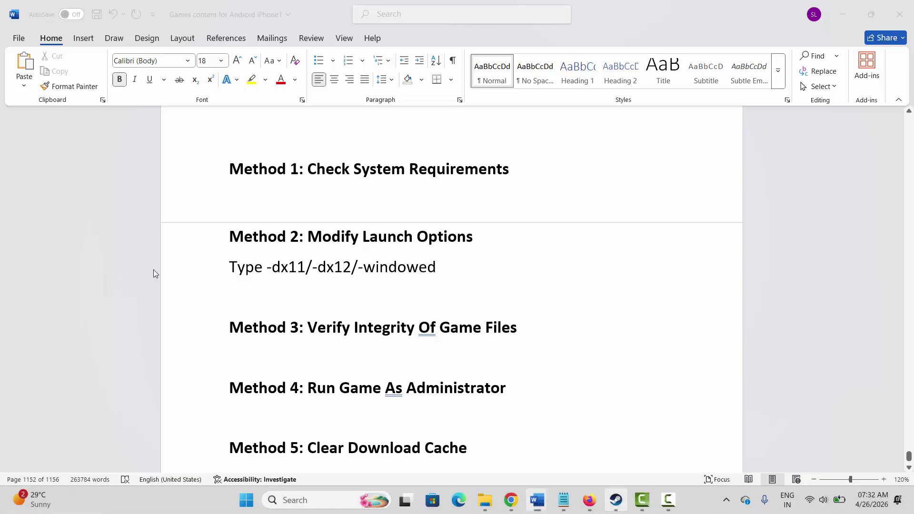
pyautogui.rightClick(57, 281)
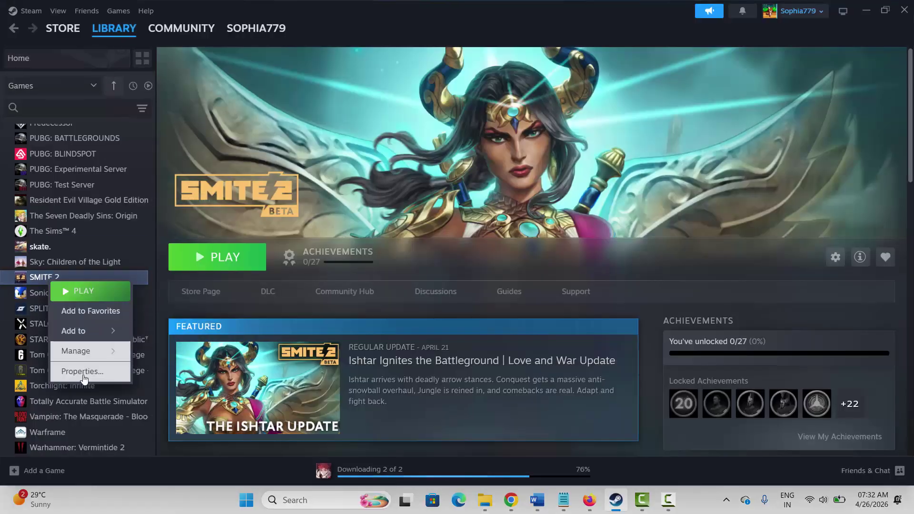
pyautogui.click(71, 371)
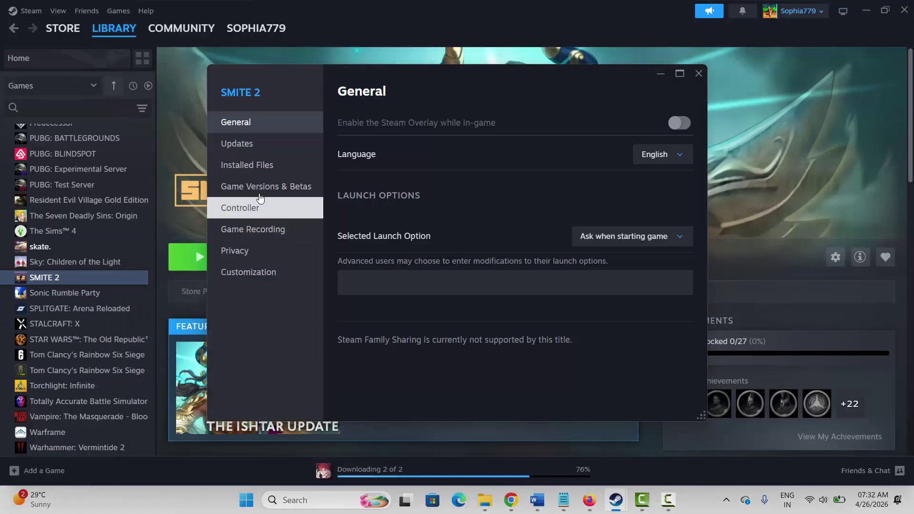
pyautogui.click(256, 166)
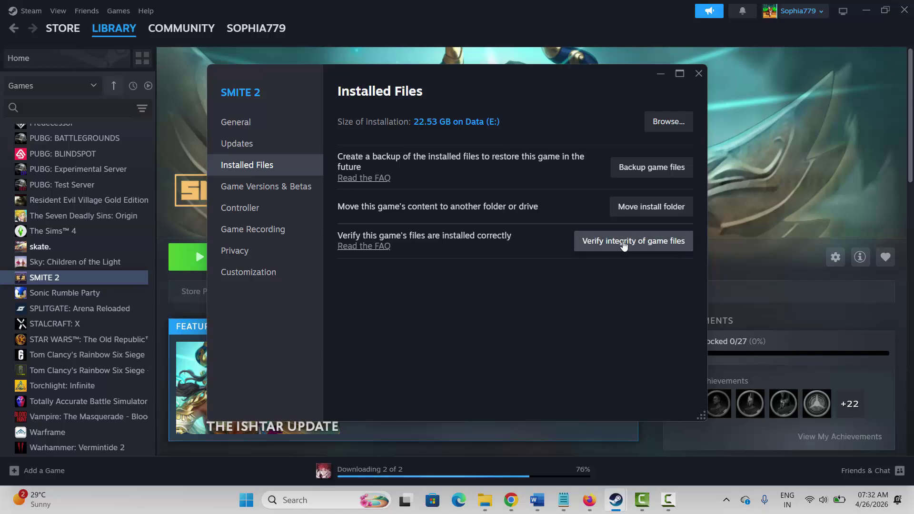
pyautogui.click(699, 73)
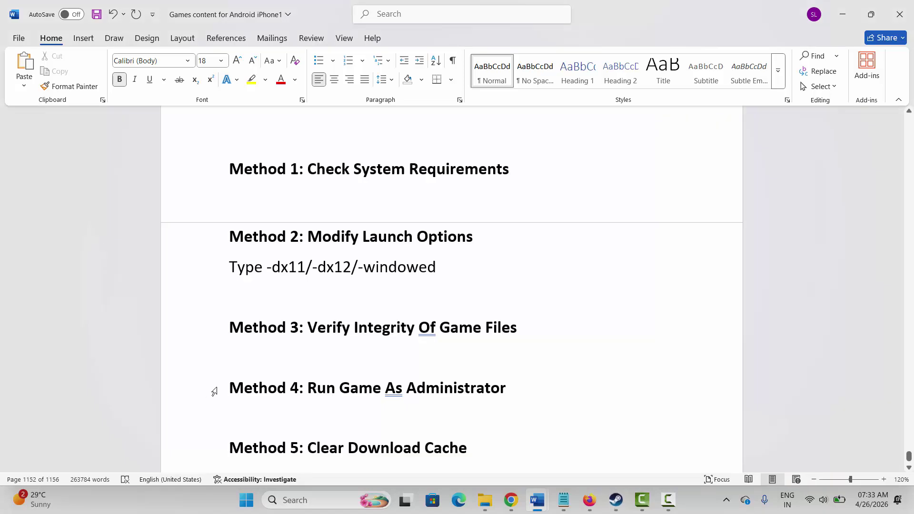
# Review Method 4 in Word, and browse SMITE 2's local files from Steam into its Windows folder
pyautogui.click(195, 391)
pyautogui.click(350, 392)
pyautogui.click(616, 498)
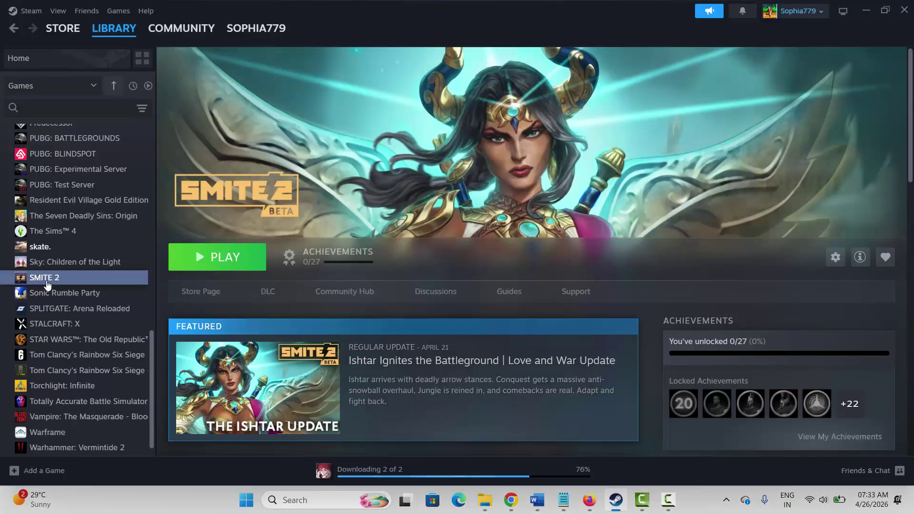
pyautogui.rightClick(46, 283)
pyautogui.moveTo(110, 355)
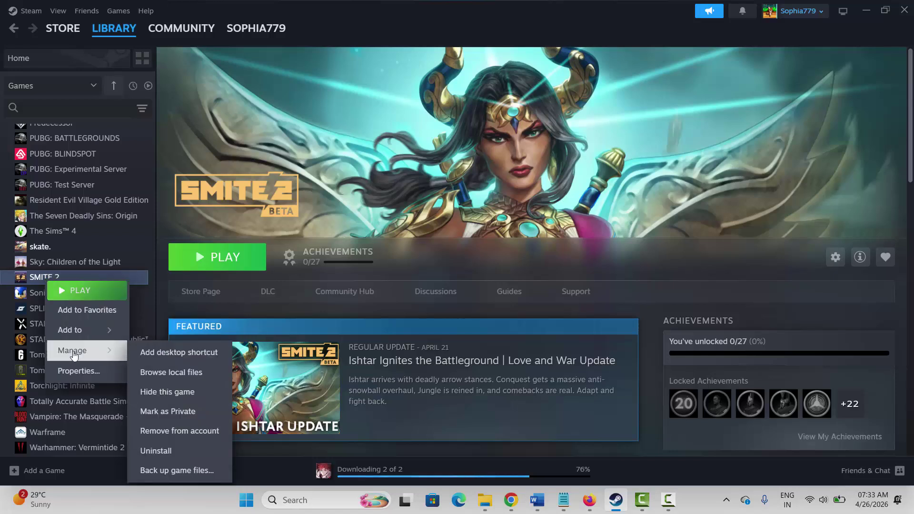
pyautogui.click(180, 374)
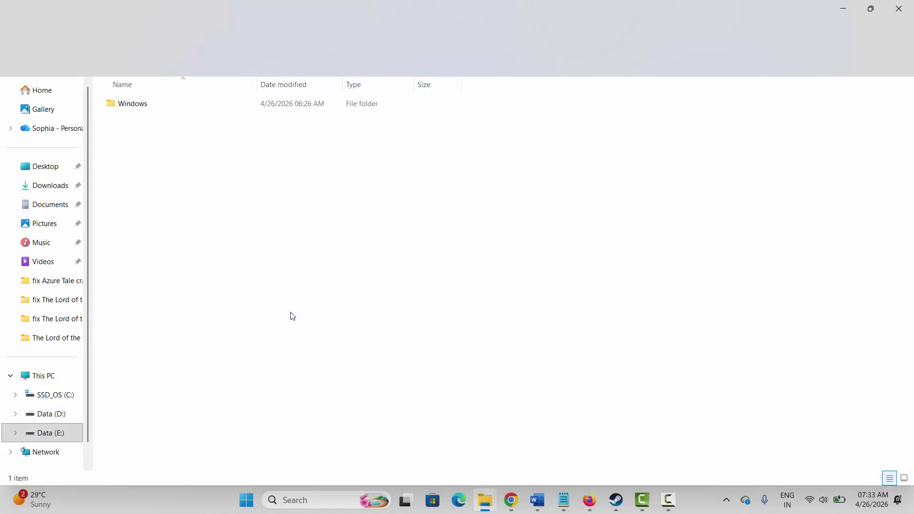
pyautogui.doubleClick(138, 105)
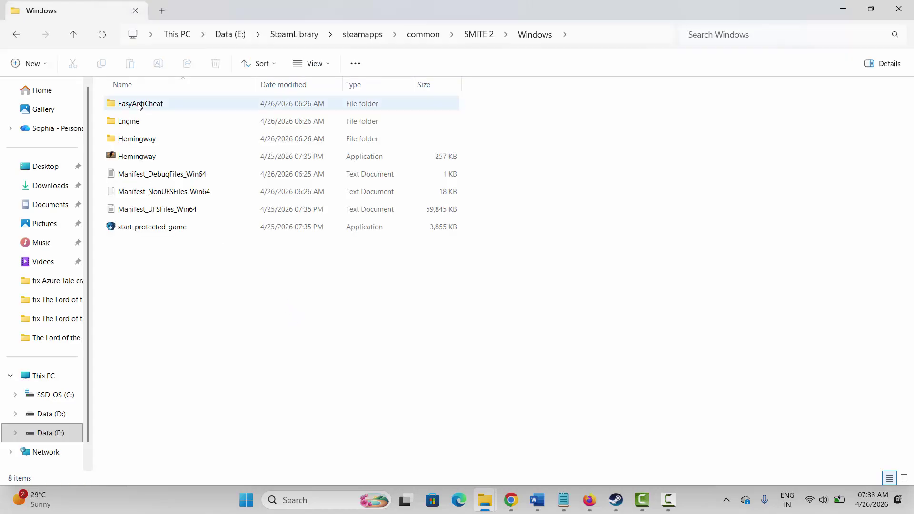
# Set the Hemingway application to run as an administrator in its compatibility properties and apply the change
pyautogui.click(142, 161)
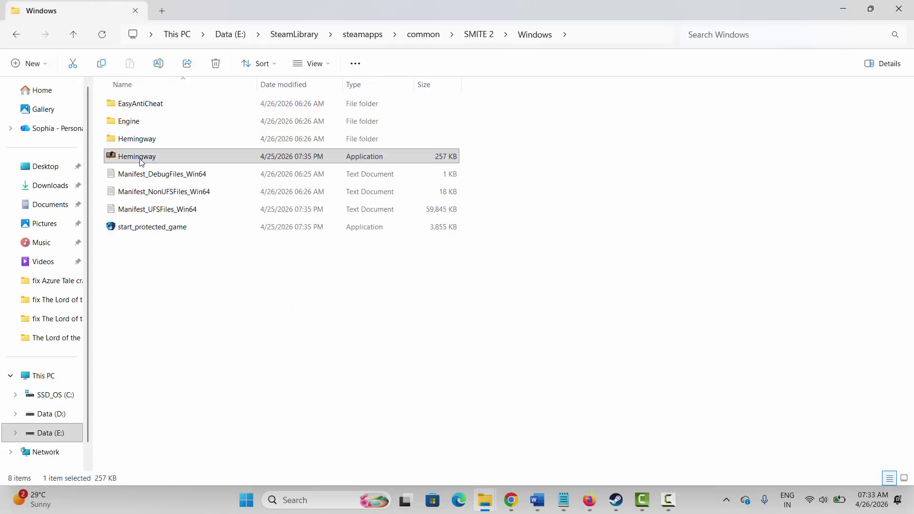
pyautogui.rightClick(141, 161)
pyautogui.click(199, 356)
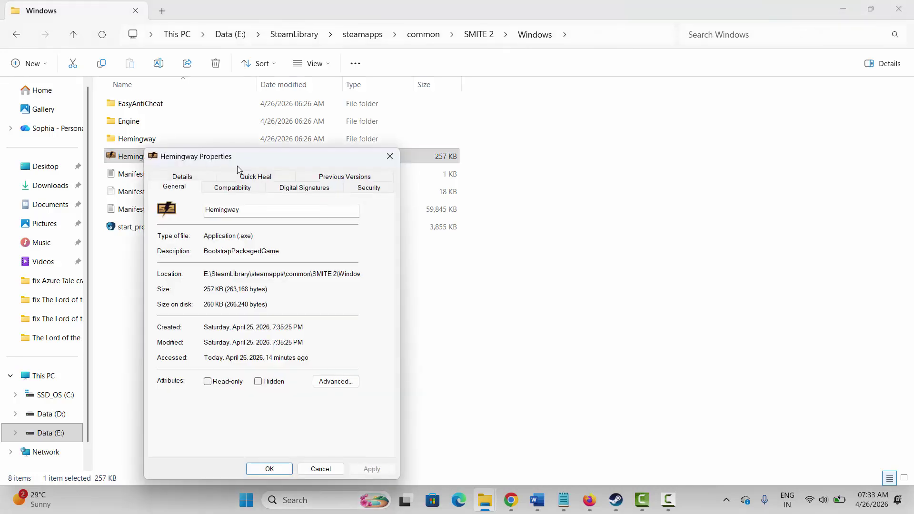
pyautogui.click(235, 188)
pyautogui.click(167, 374)
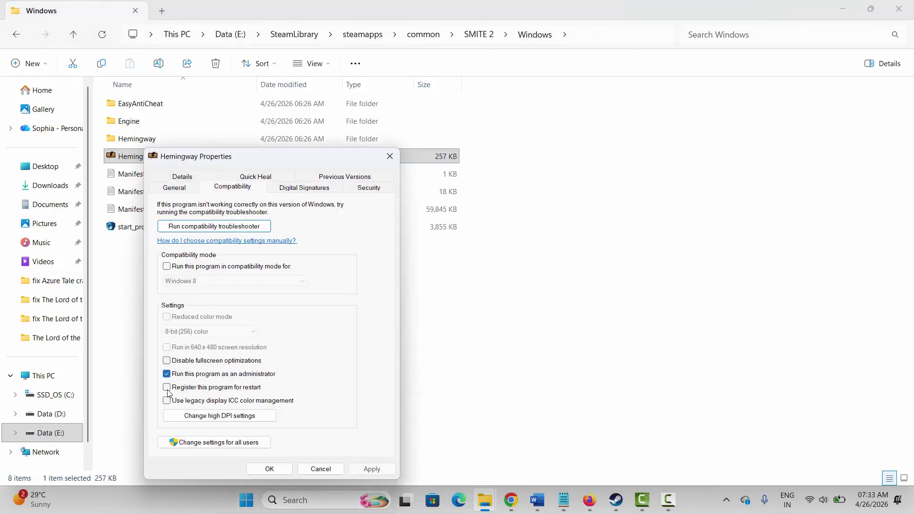
pyautogui.click(371, 469)
# Enable compatibility mode for Windows 7 and disable fullscreen optimizations for the Hemingway application
pyautogui.click(213, 268)
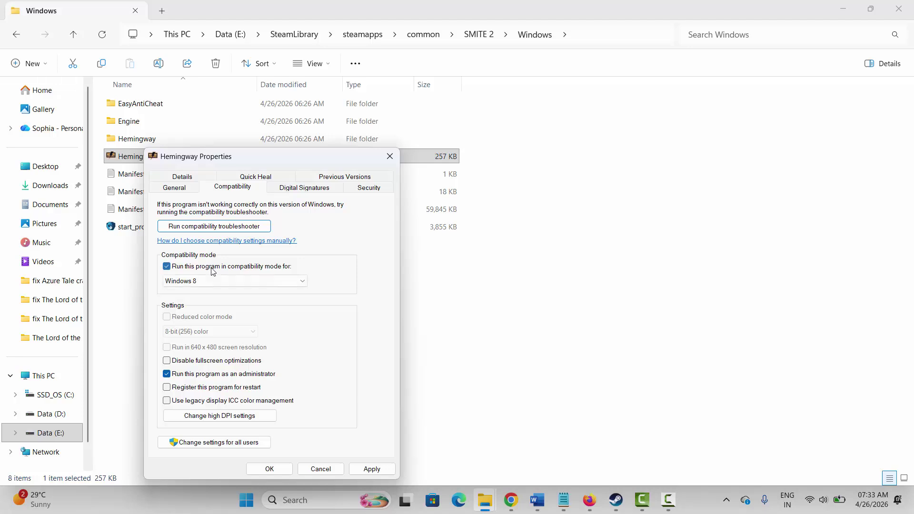
pyautogui.click(303, 281)
pyautogui.click(236, 315)
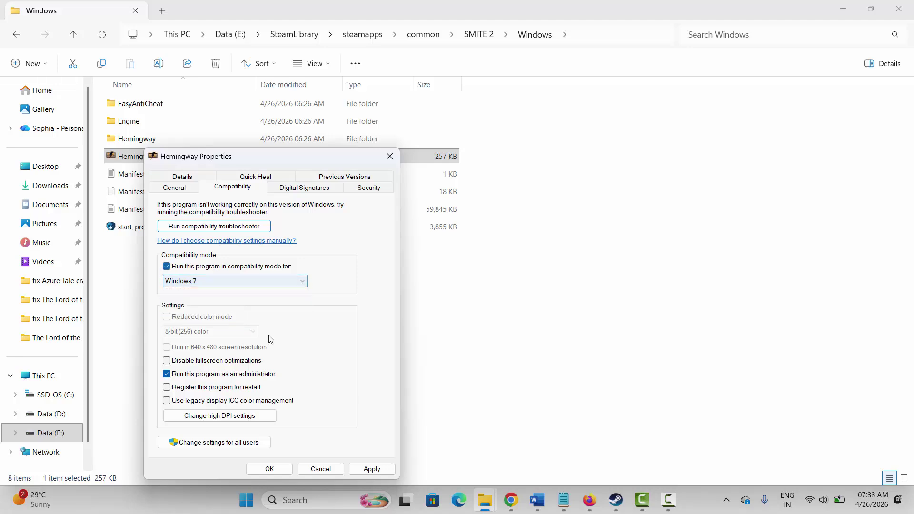
pyautogui.click(372, 470)
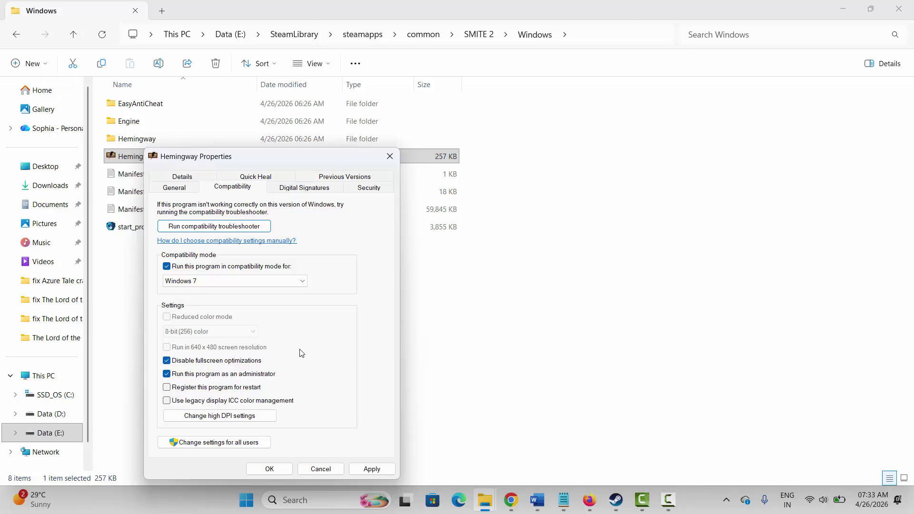
# Clear the compatibility mode, fullscreen optimization and administrator options, and close the Hemingway properties without applying
pyautogui.click(245, 268)
pyautogui.click(246, 374)
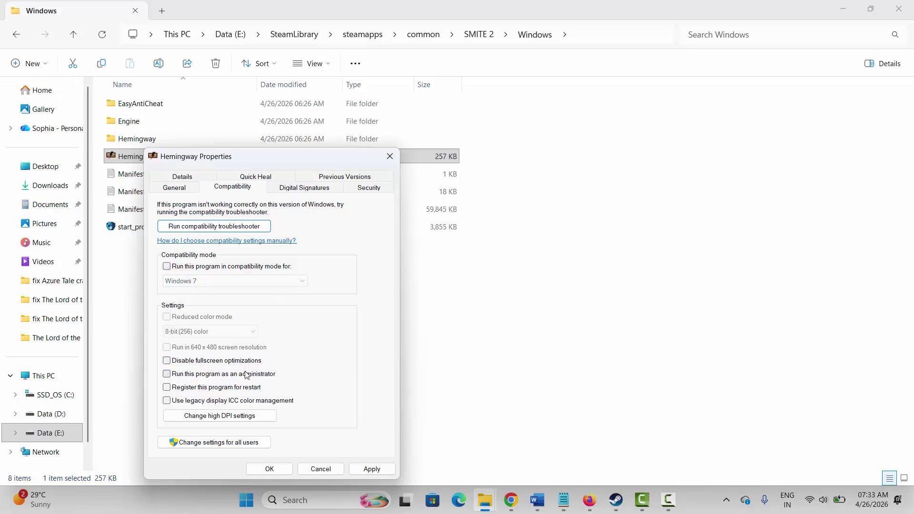
pyautogui.click(391, 157)
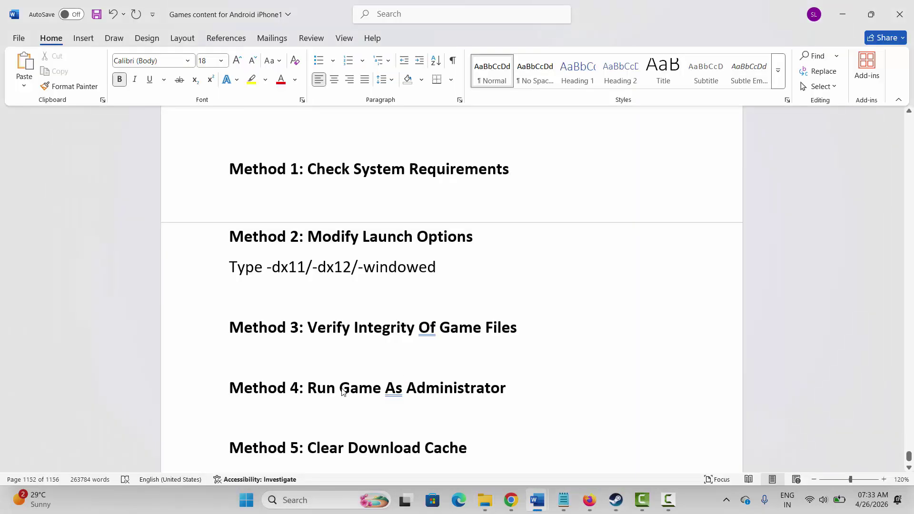
# Check Method 5 in Word, request clearing the download cache in Steam's download settings, and cancel the confirmation
pyautogui.scroll(-1, 341, 389)
pyautogui.click(616, 501)
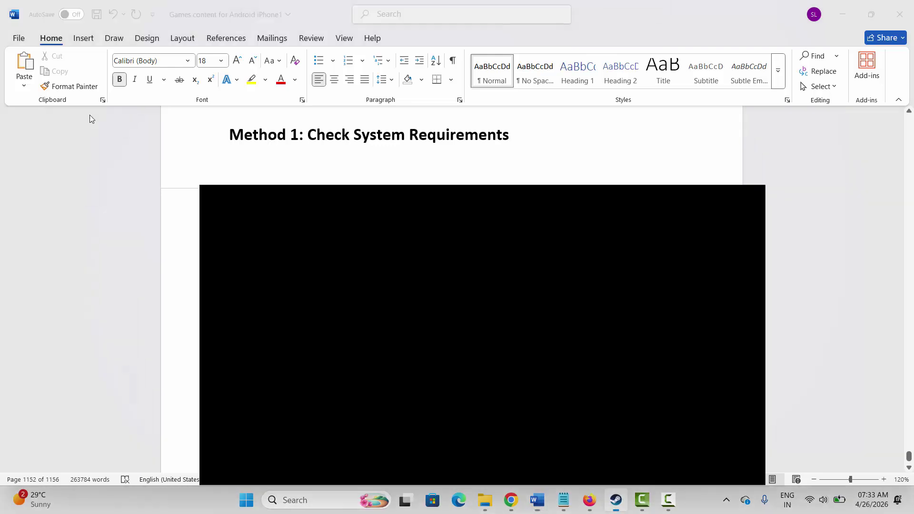
pyautogui.click(32, 14)
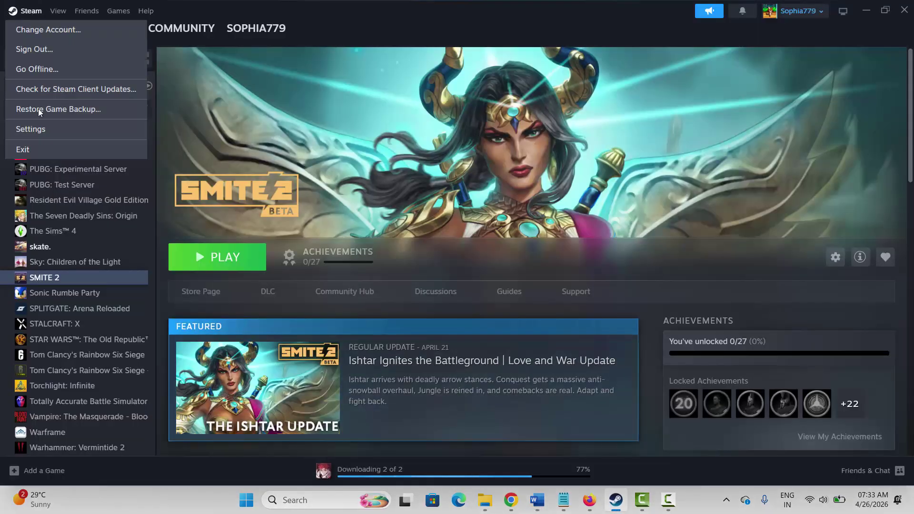
pyautogui.click(38, 129)
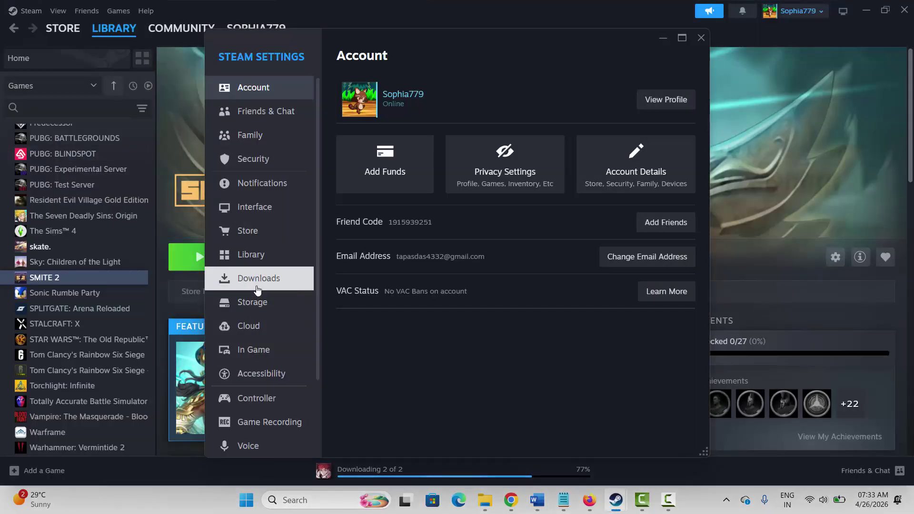
pyautogui.click(256, 281)
pyautogui.scroll(-3, 458, 328)
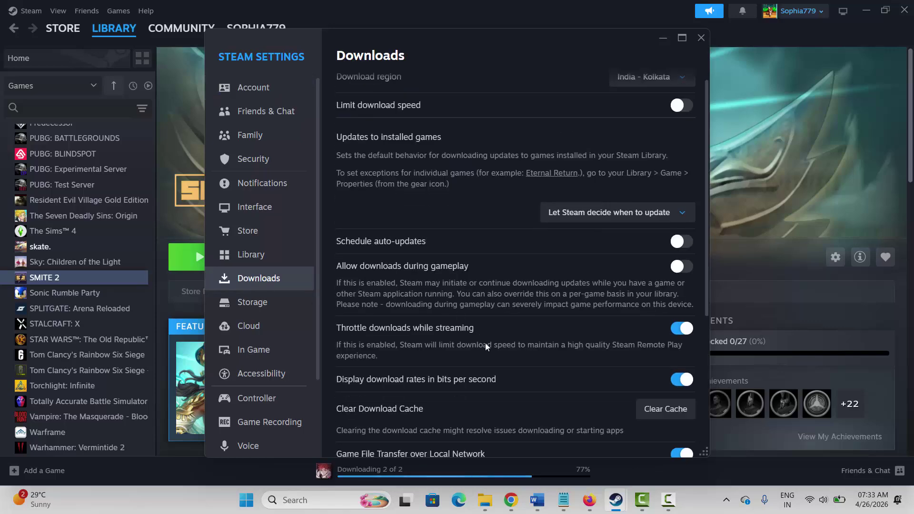
pyautogui.click(663, 306)
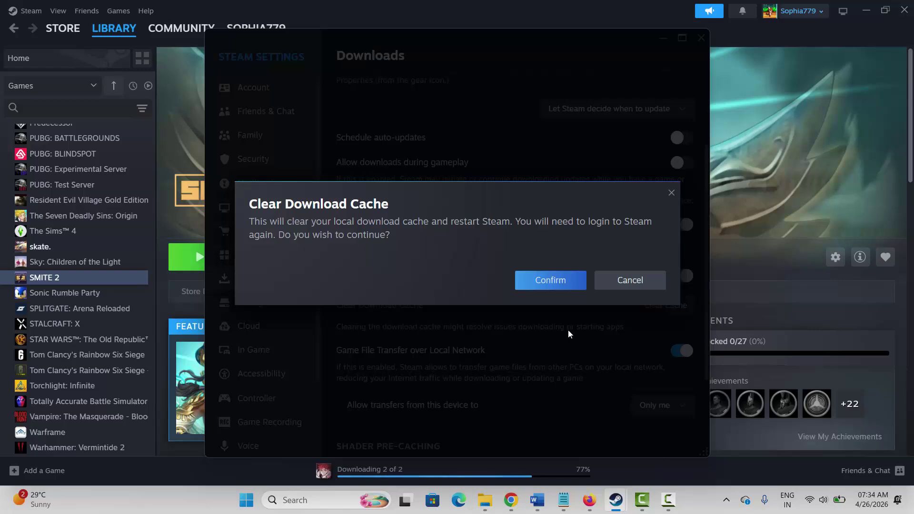
pyautogui.click(629, 280)
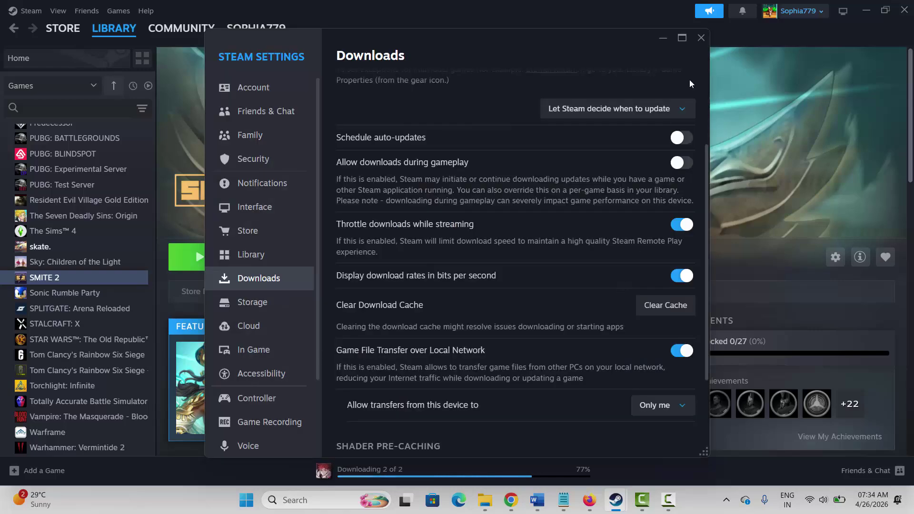
# Close Steam's settings and switch to the Word document to find Method 6, Allow SMITE 2 Through Firewall
pyautogui.click(702, 44)
pyautogui.click(616, 501)
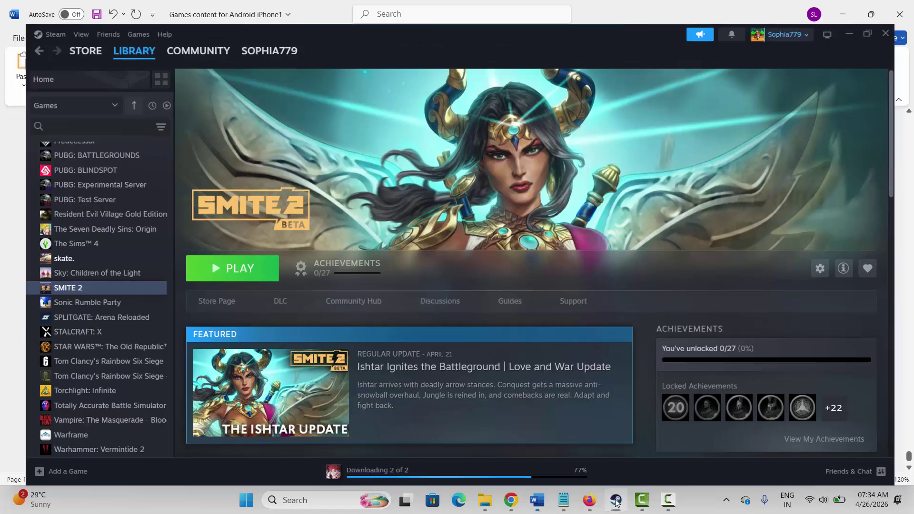
pyautogui.scroll(-3, 320, 309)
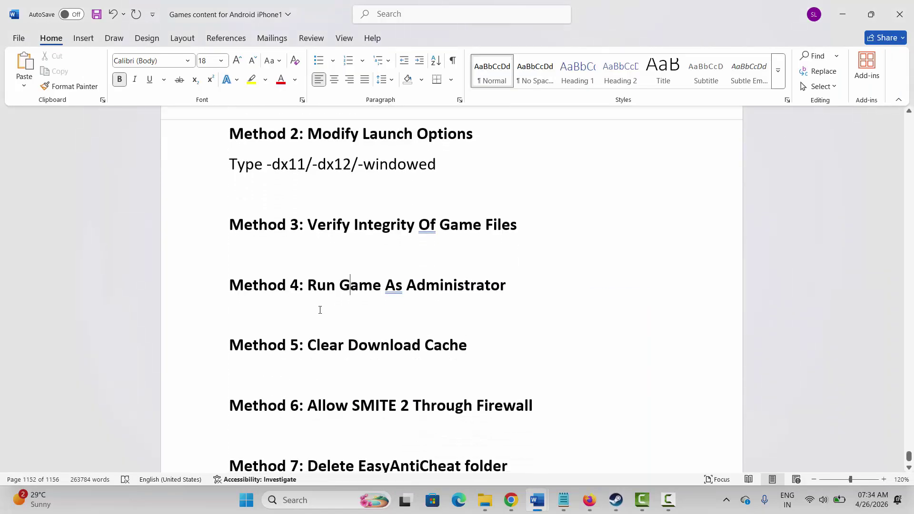
pyautogui.tripleClick(227, 414)
pyautogui.click(315, 417)
# Open the firewall's allowed apps list from Windows Security's Firewall & network protection and unlock it for changes
pyautogui.click(316, 498)
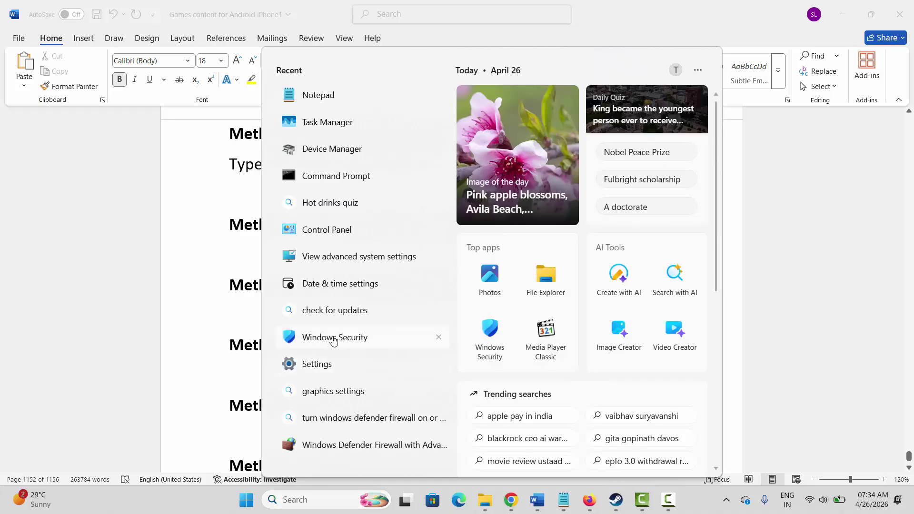
pyautogui.click(331, 338)
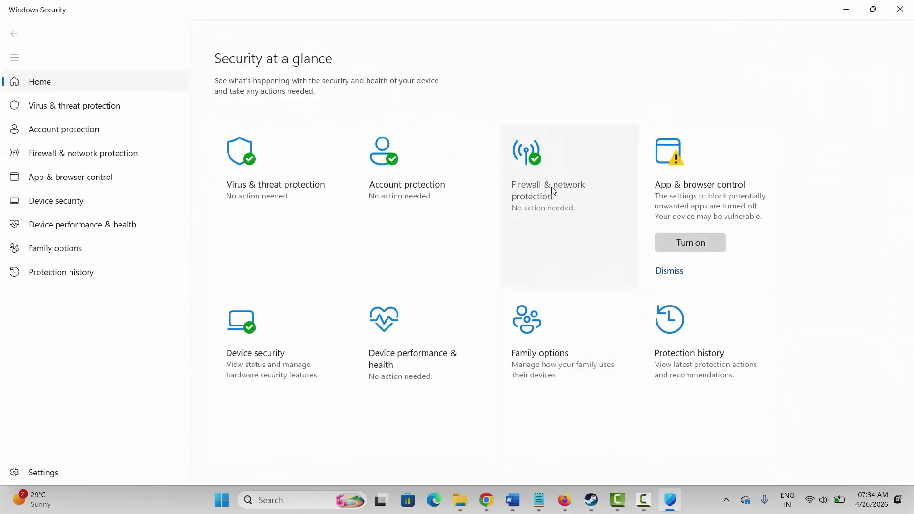
pyautogui.click(553, 138)
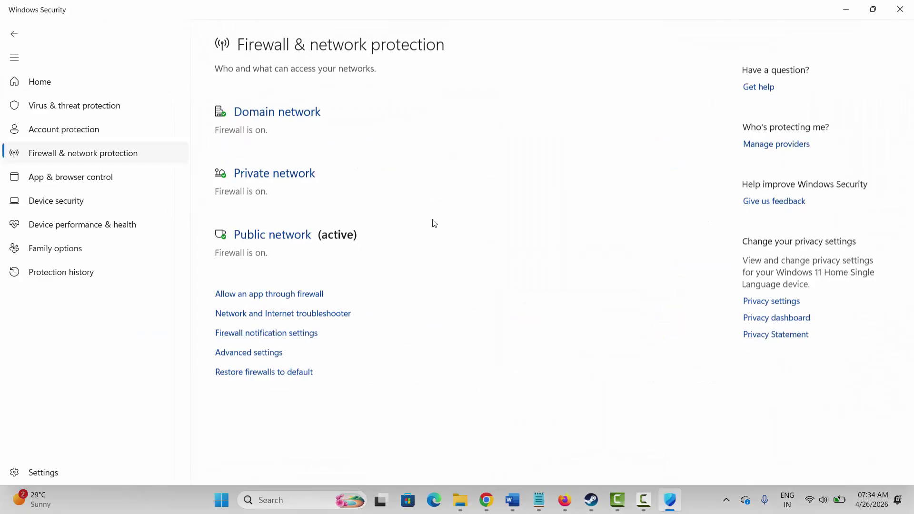
pyautogui.click(292, 294)
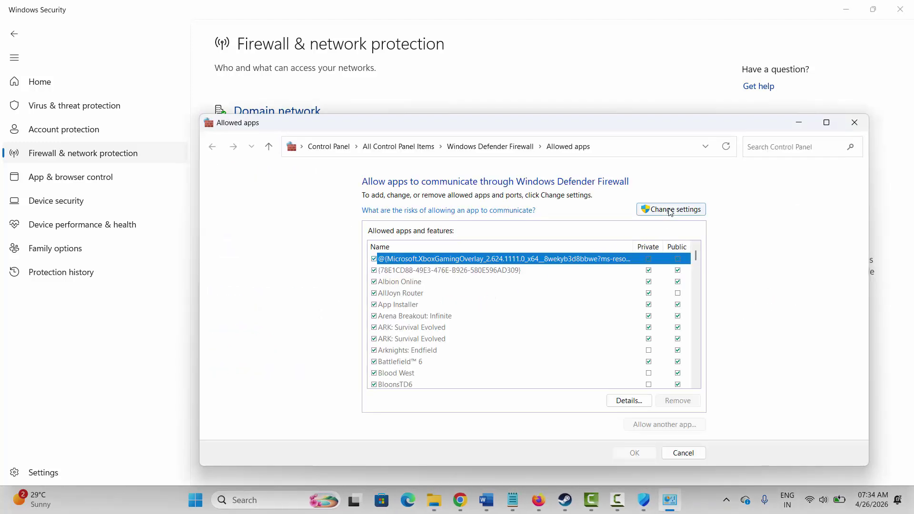
pyautogui.click(670, 211)
# Find and select SMITE 2 in the firewall's allowed apps and features list
pyautogui.scroll(-15, 458, 330)
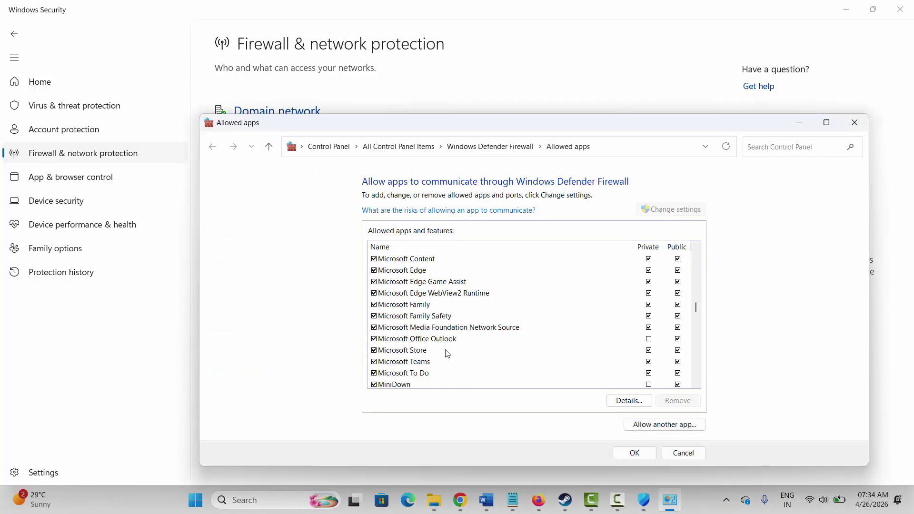
pyautogui.scroll(-20, 447, 353)
pyautogui.scroll(4, 448, 356)
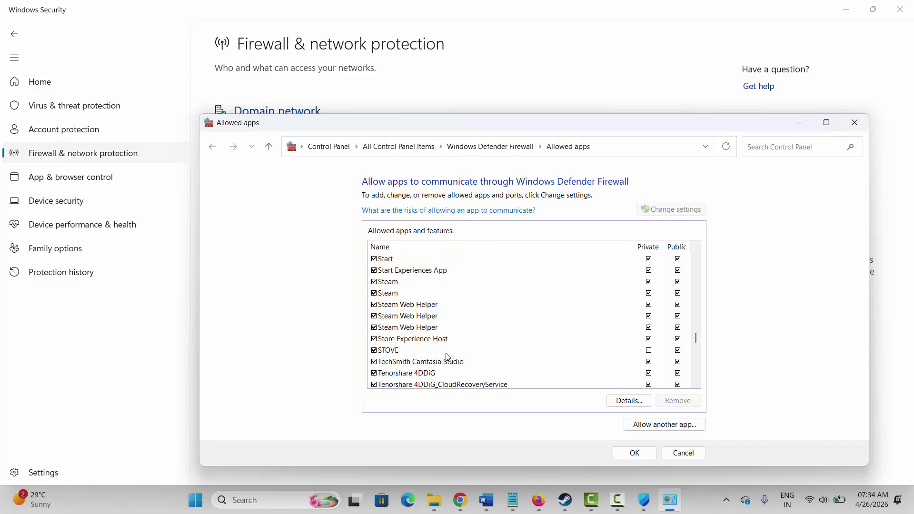
pyautogui.scroll(3, 447, 356)
pyautogui.click(404, 318)
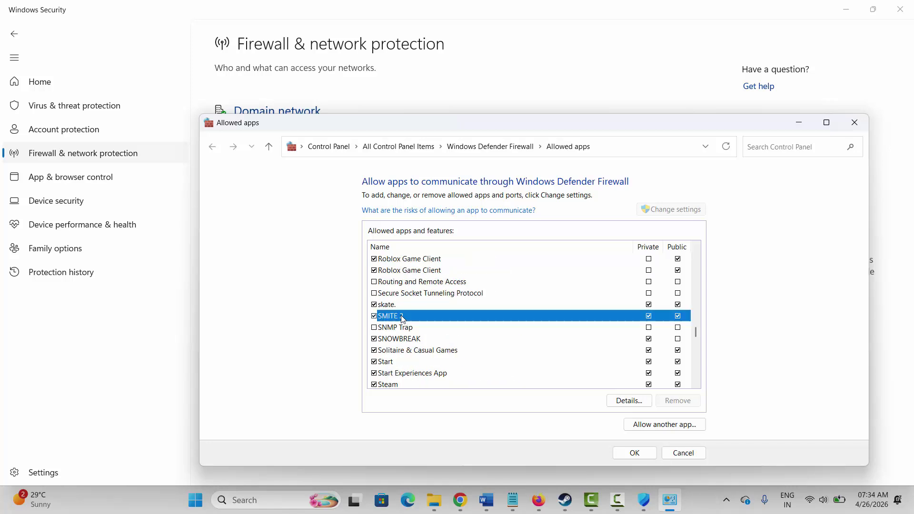
# Start allowing another app through the firewall by browsing for its executable, and cancel without adding one
pyautogui.click(664, 424)
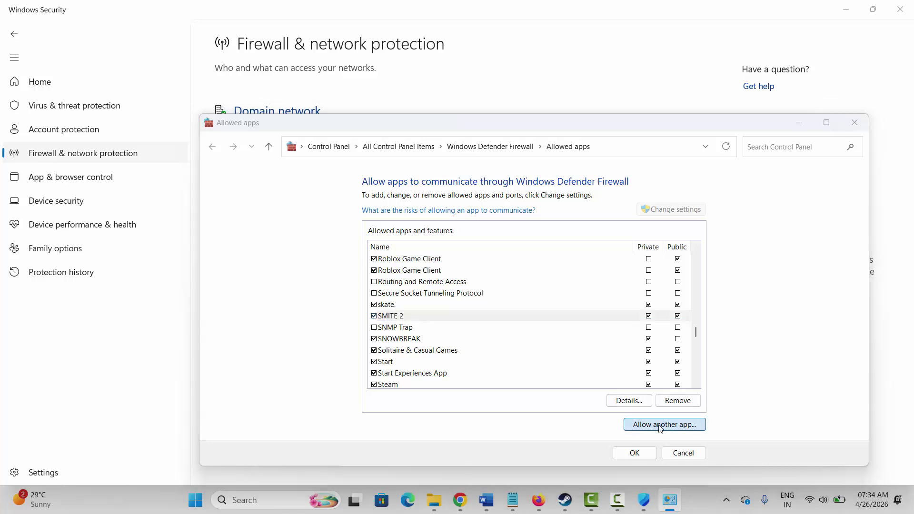
pyautogui.click(611, 353)
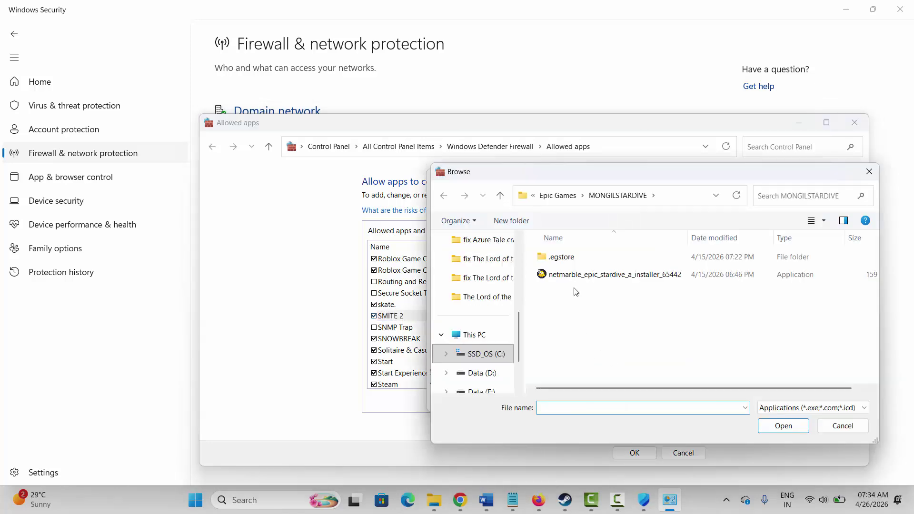
pyautogui.click(832, 426)
pyautogui.click(622, 403)
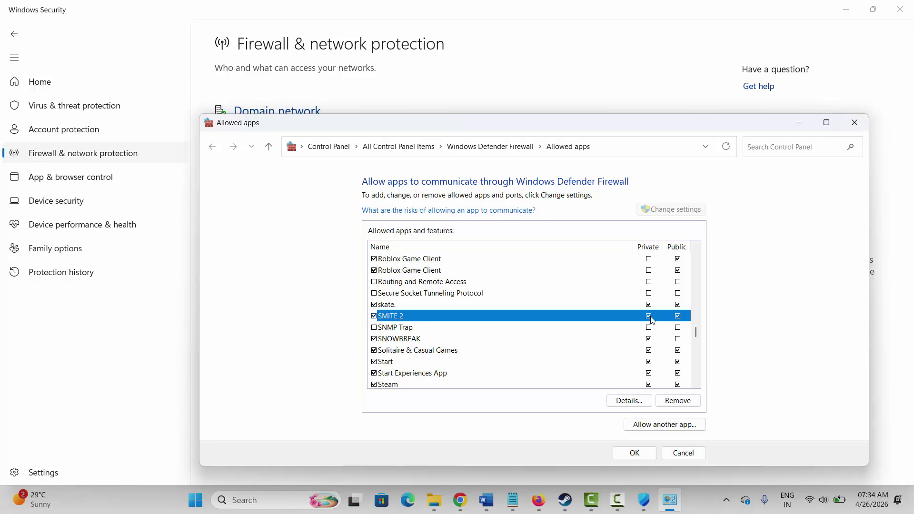
# Confirm the firewall's allowed apps and return to Word to read Method 7, Delete EasyAntiCheat folder
pyautogui.click(650, 455)
pyautogui.hotkey('alt', 'Tab')
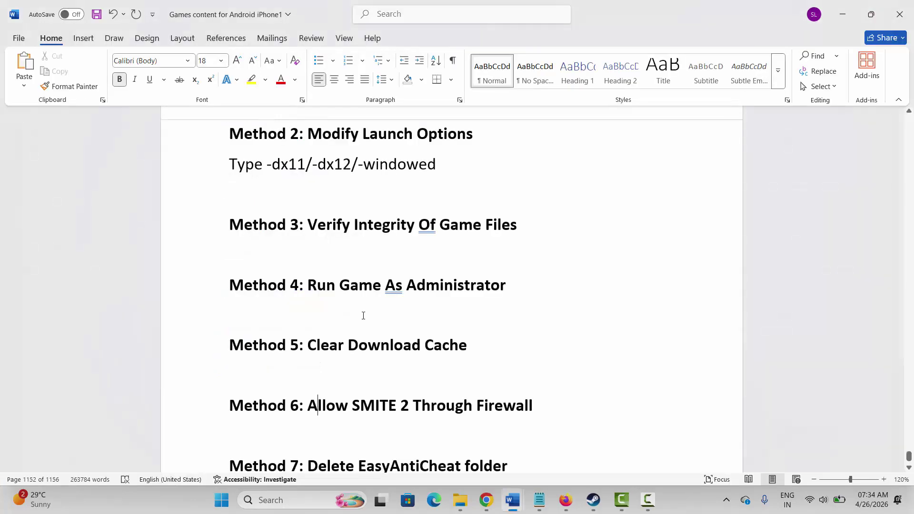
pyautogui.scroll(-4, 323, 357)
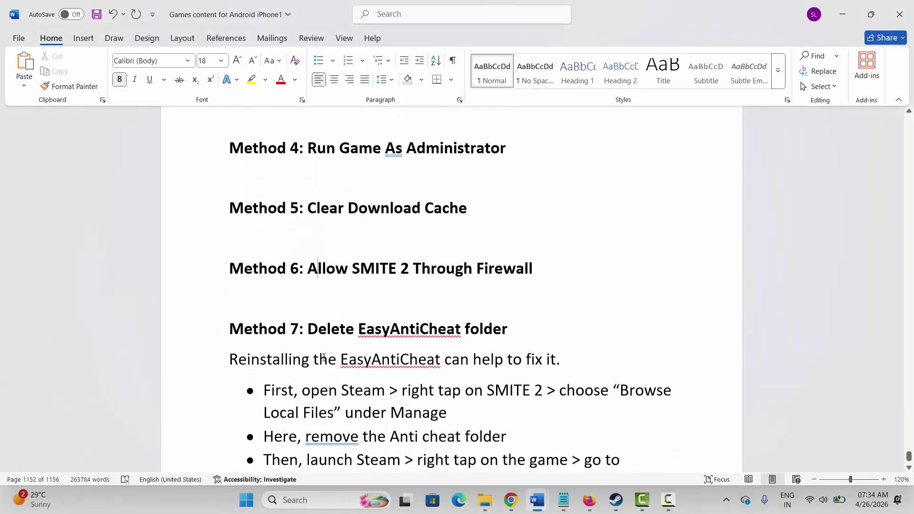
pyautogui.scroll(-3, 322, 358)
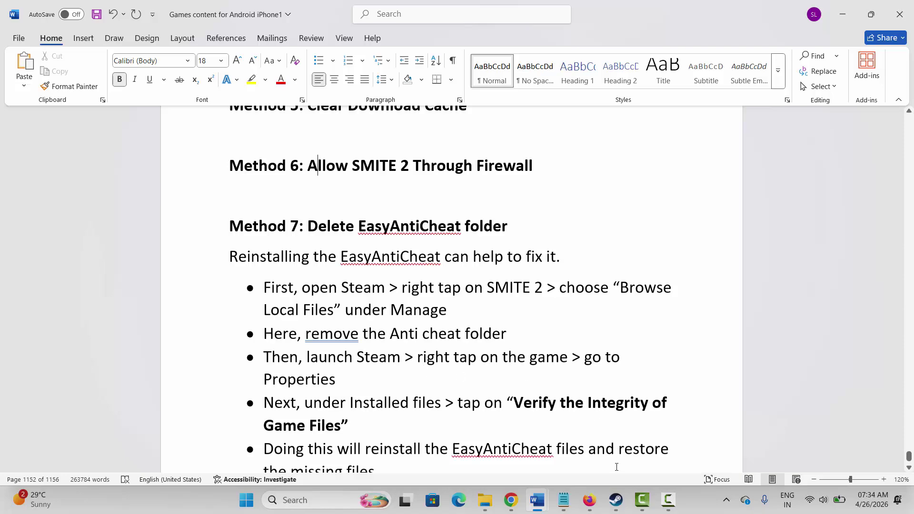
# Browse SMITE 2's local files from the Steam library and open the game's Windows folder
pyautogui.click(615, 500)
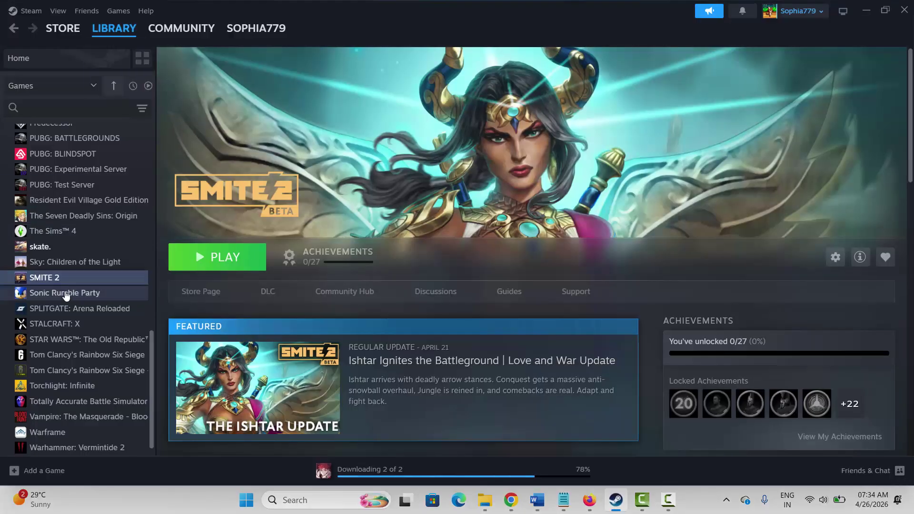
pyautogui.moveTo(97, 357)
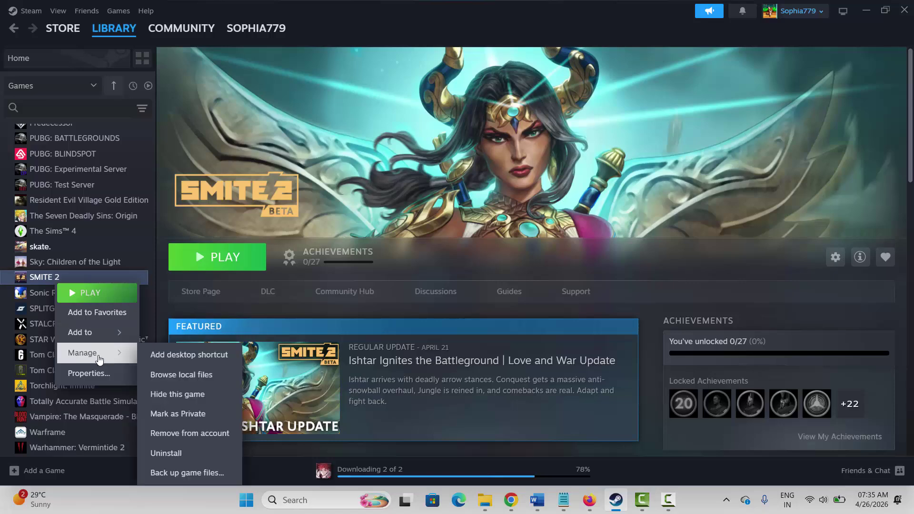
pyautogui.click(174, 373)
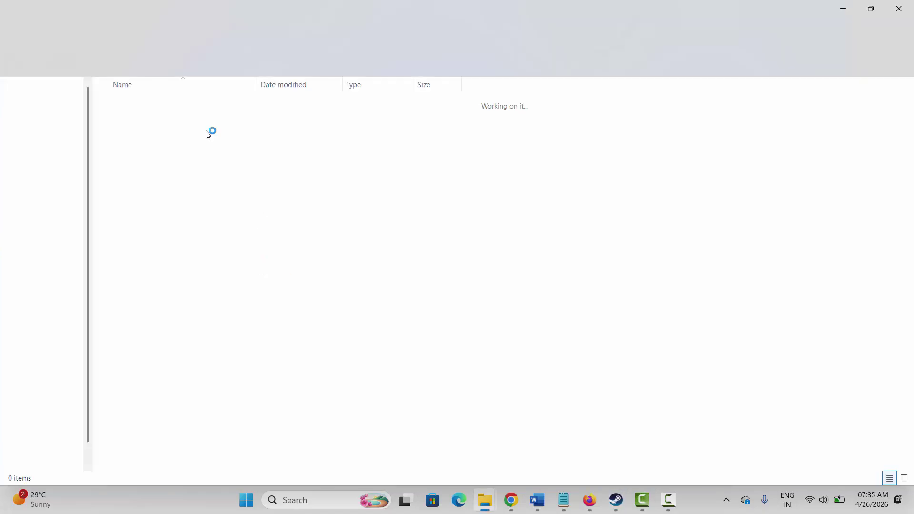
pyautogui.doubleClick(132, 108)
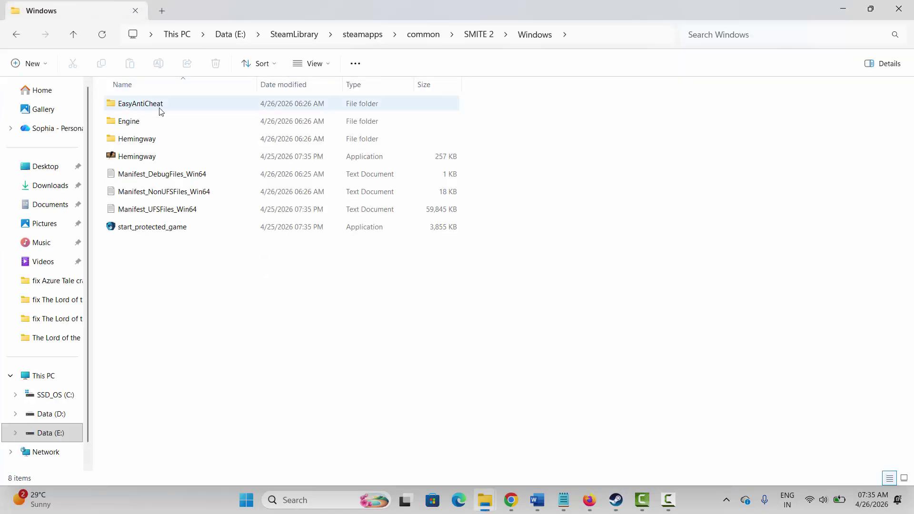
# Look inside the EasyAntiCheat folder, show the folder's available actions without deleting it, and return to Steam
pyautogui.doubleClick(140, 104)
pyautogui.click(17, 34)
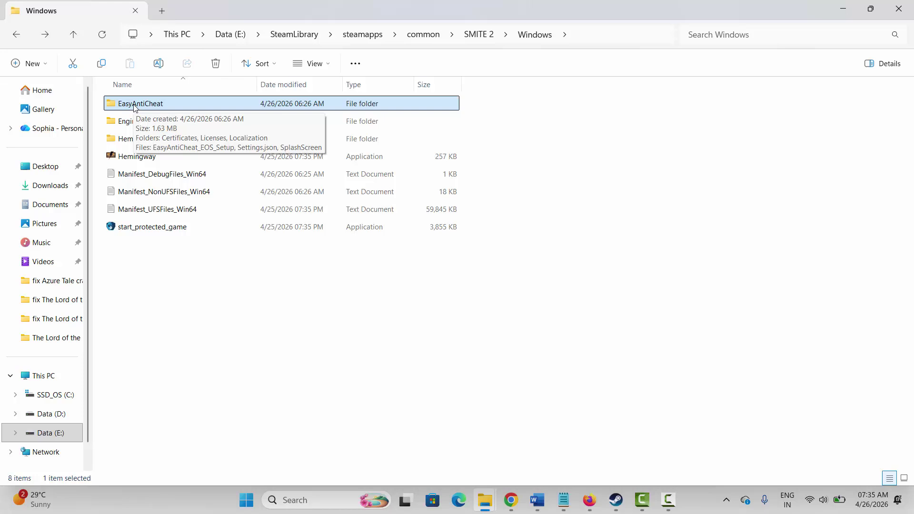
pyautogui.rightClick(135, 107)
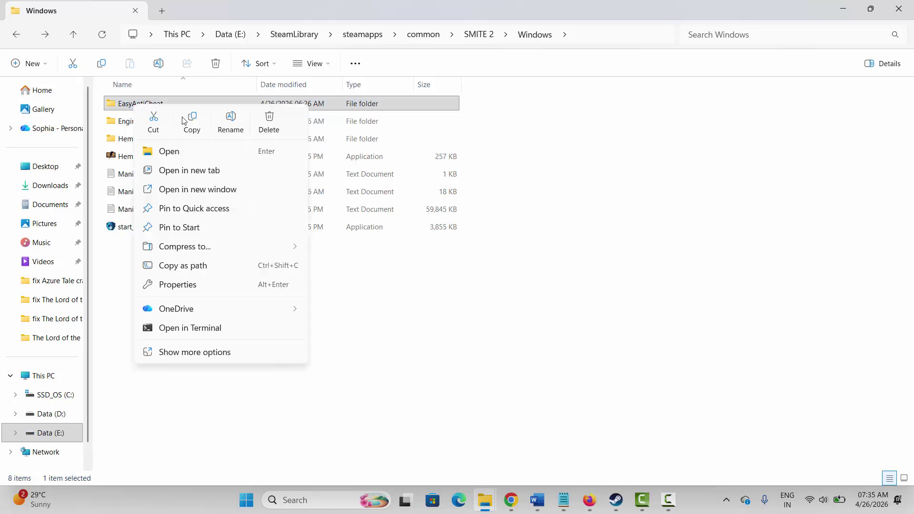
pyautogui.click(578, 271)
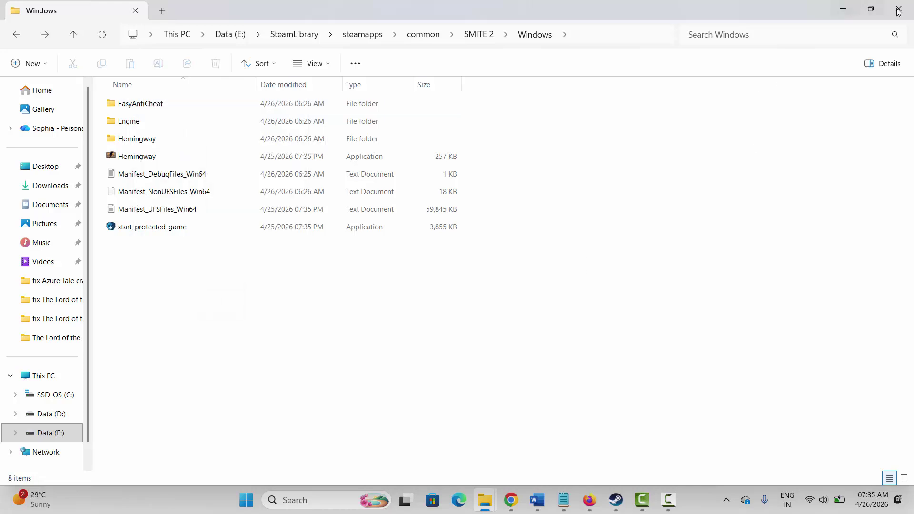
pyautogui.hotkey('alt', 'Tab')
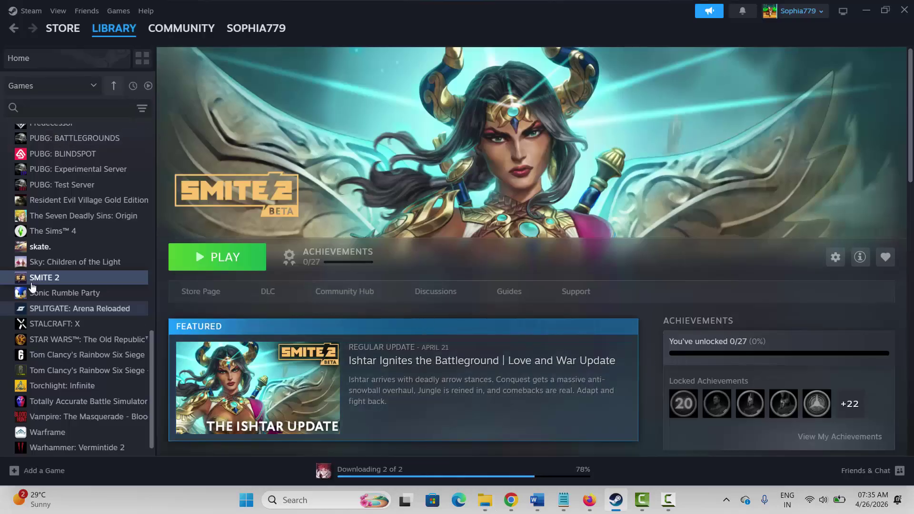
# View the integrity verification option among SMITE 2's installed files properties in Steam, and close the properties
pyautogui.rightClick(50, 280)
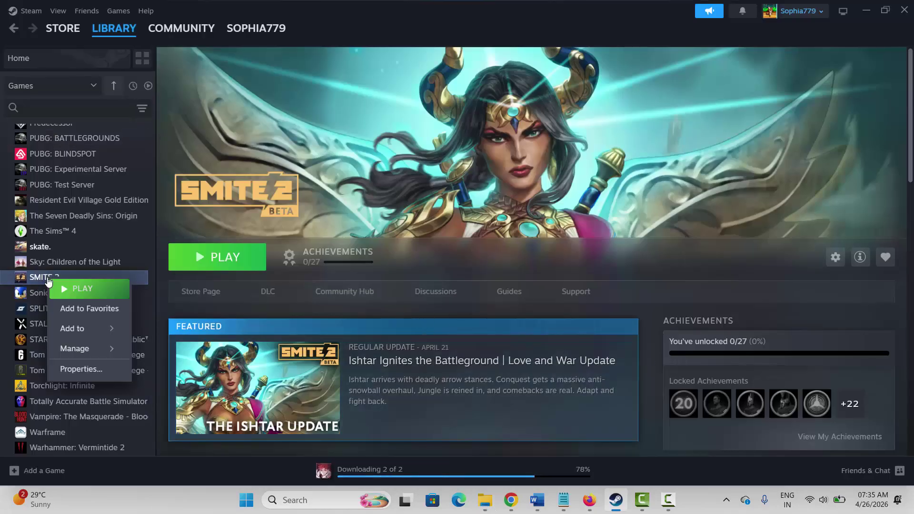
pyautogui.click(91, 368)
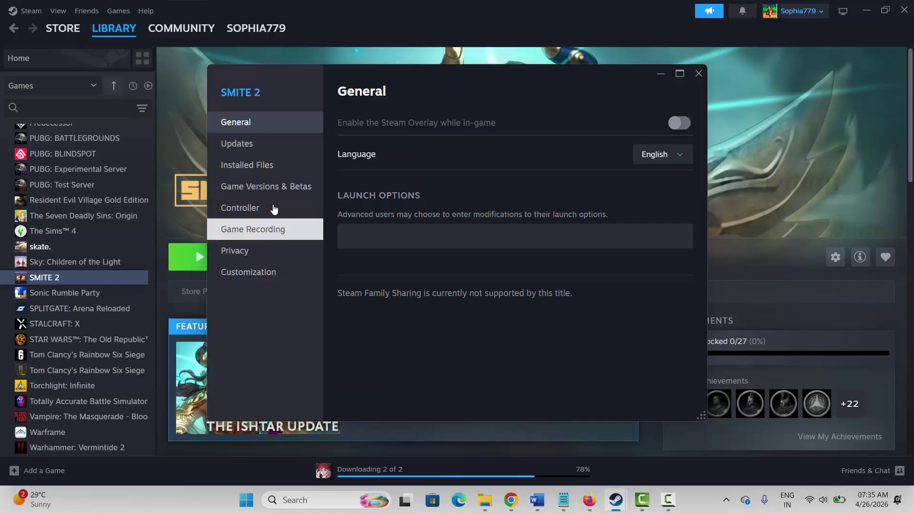
pyautogui.click(263, 167)
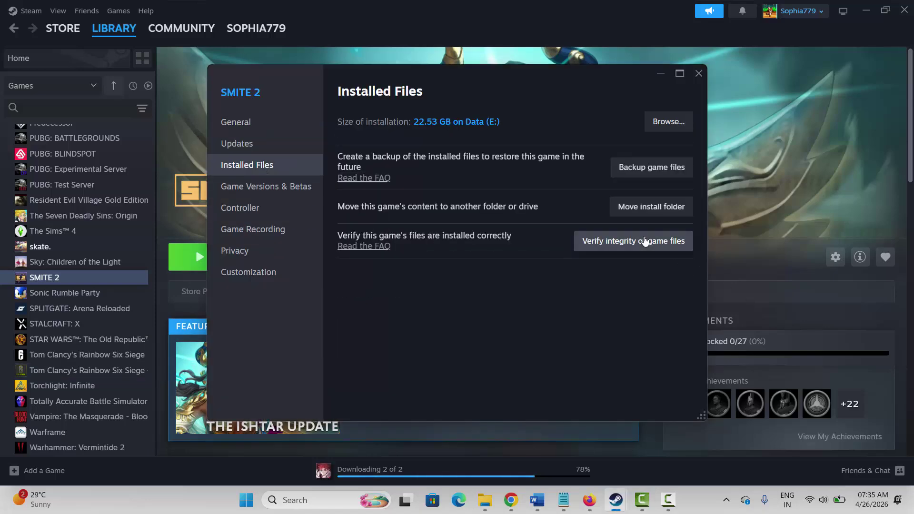
pyautogui.click(698, 73)
pyautogui.click(618, 500)
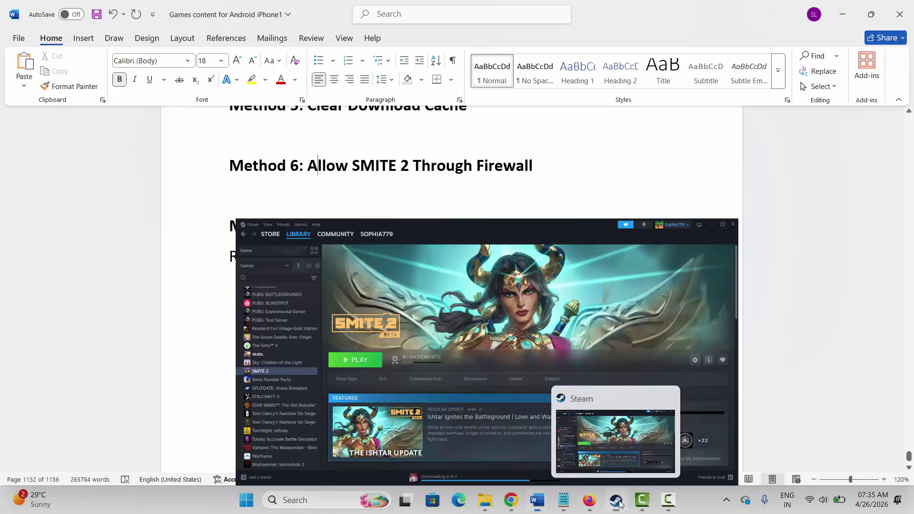
# Review the remaining Method 7 instructions in Word and continue to Method 8, Close Unnecessary Background Tasks
pyautogui.click(398, 374)
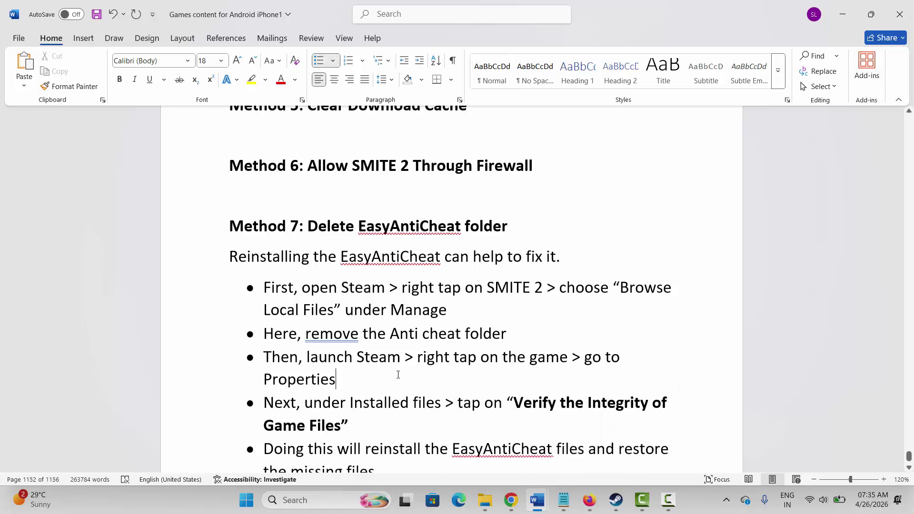
pyautogui.scroll(-1, 398, 374)
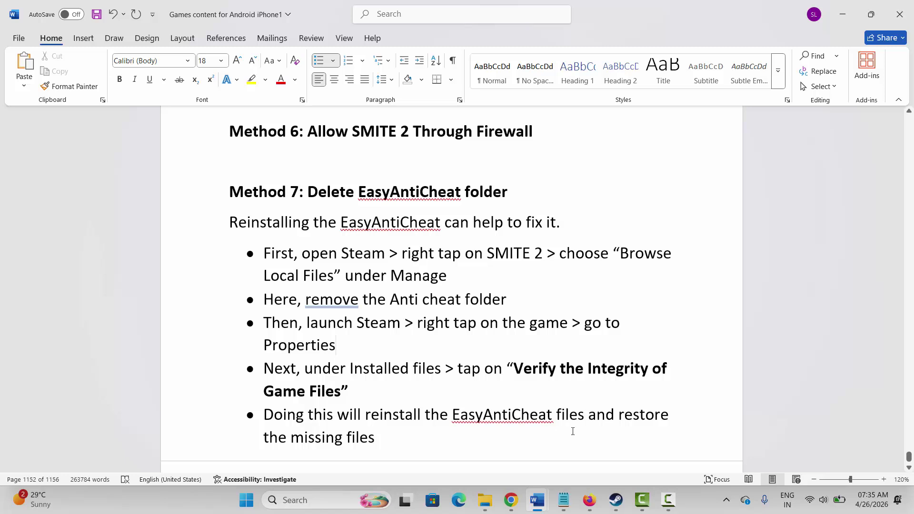
pyautogui.moveTo(623, 413); pyautogui.dragTo(659, 429)
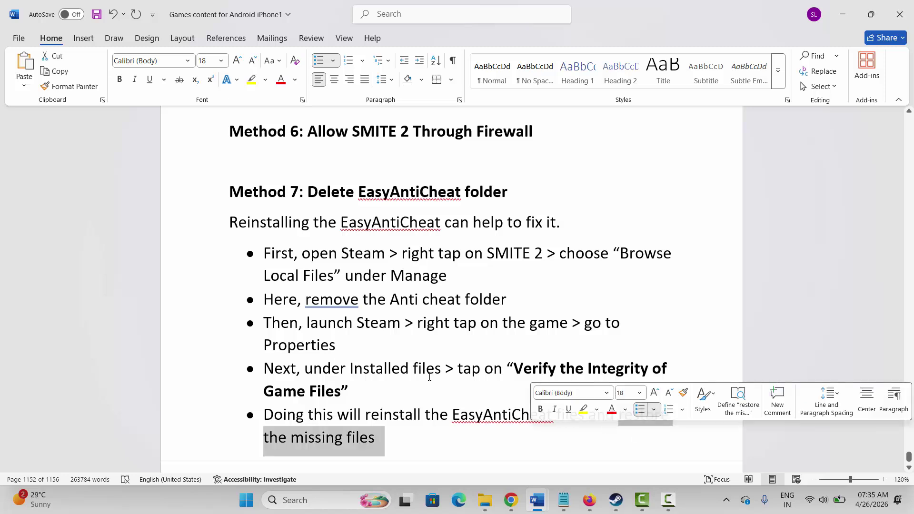
pyautogui.click(394, 373)
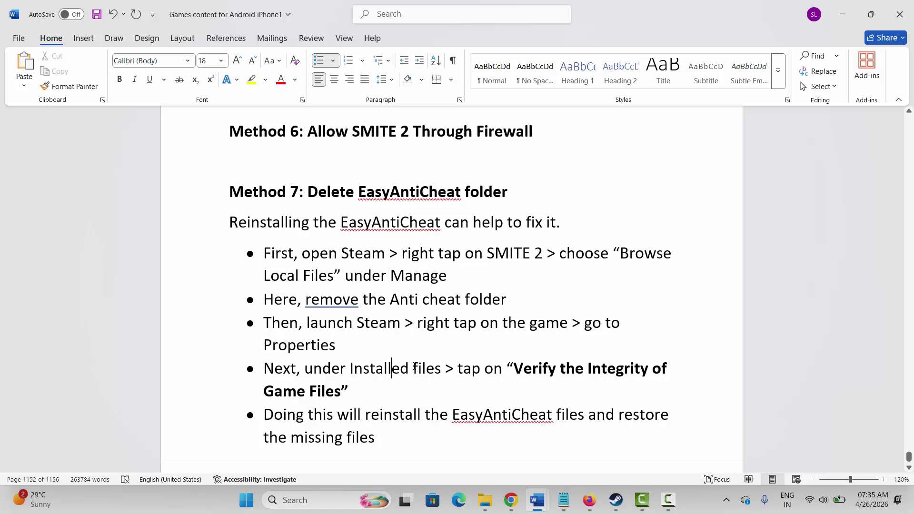
pyautogui.scroll(-3, 414, 367)
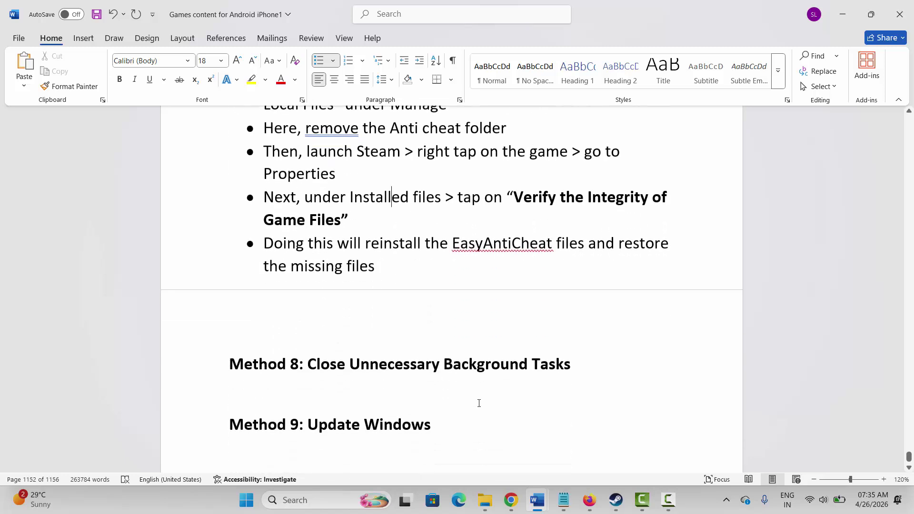
# Open Task Manager, end the Epic Online Services background task, and close Task Manager
pyautogui.click(328, 502)
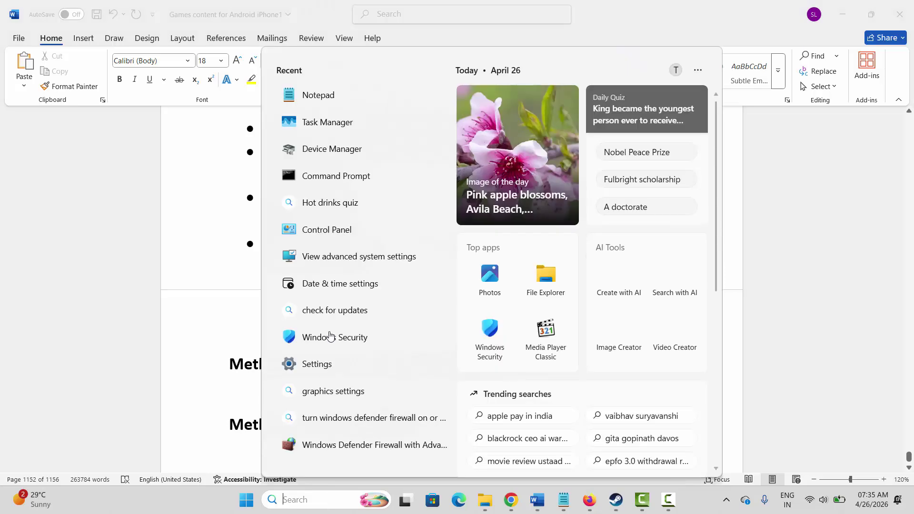
pyautogui.click(351, 124)
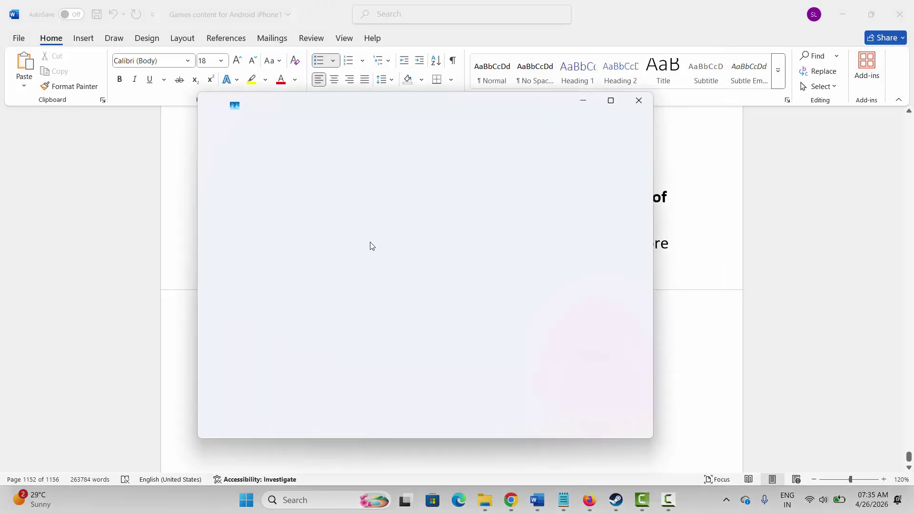
pyautogui.scroll(-1, 301, 329)
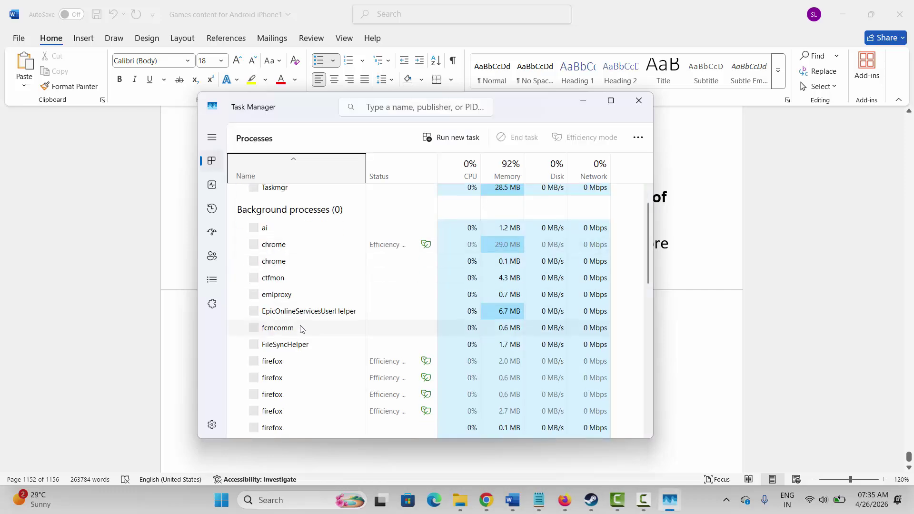
pyautogui.scroll(-5, 308, 332)
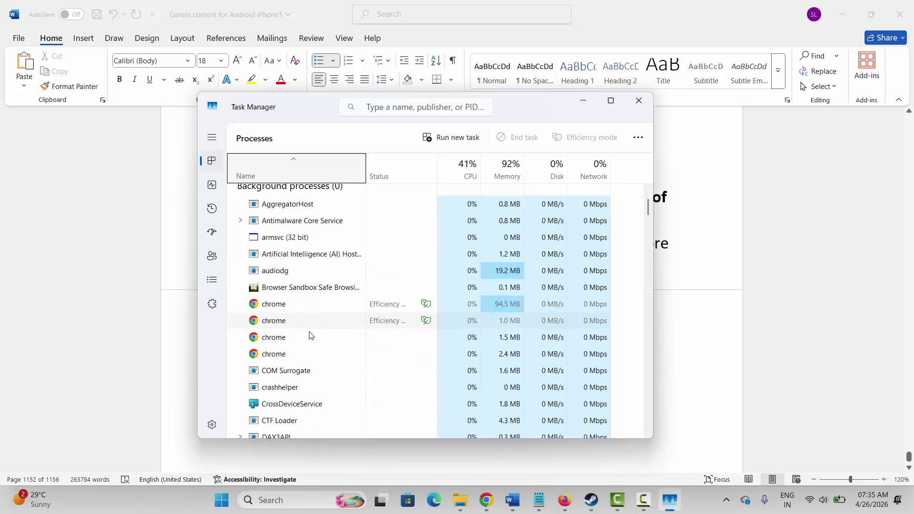
pyautogui.scroll(-2, 318, 339)
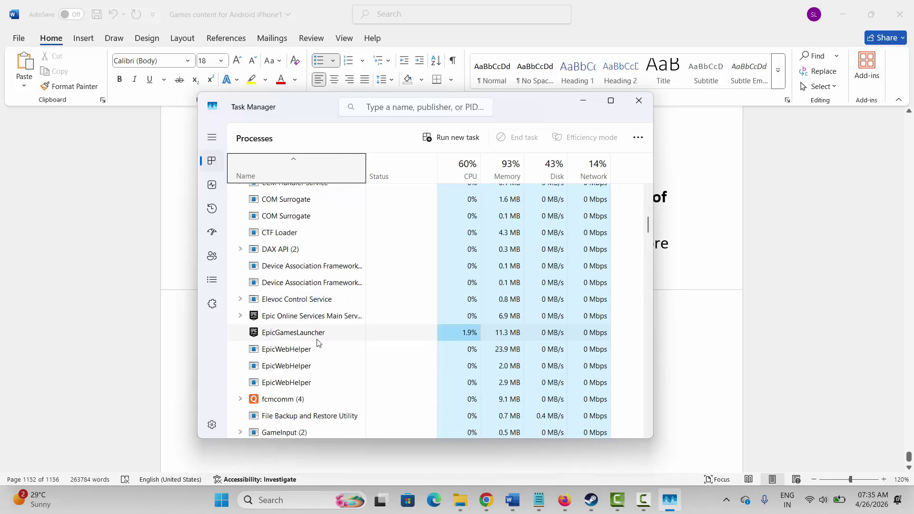
pyautogui.rightClick(308, 337)
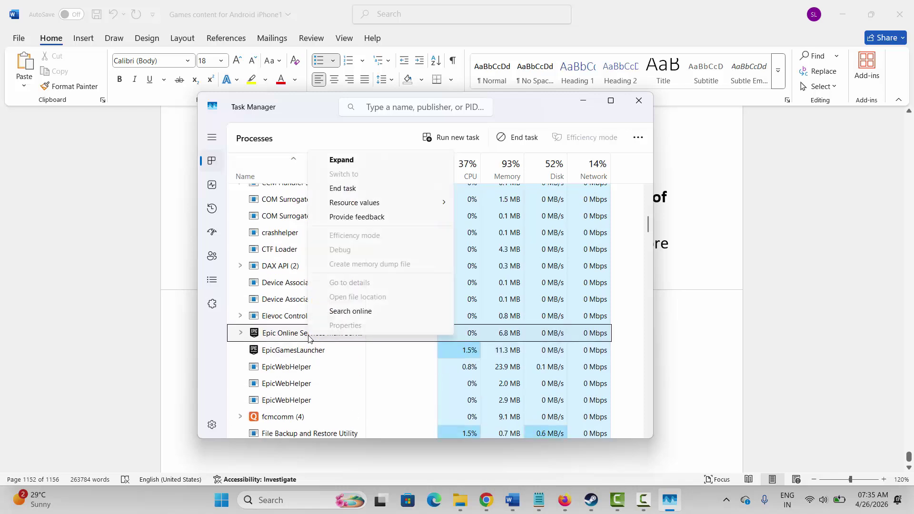
pyautogui.click(357, 188)
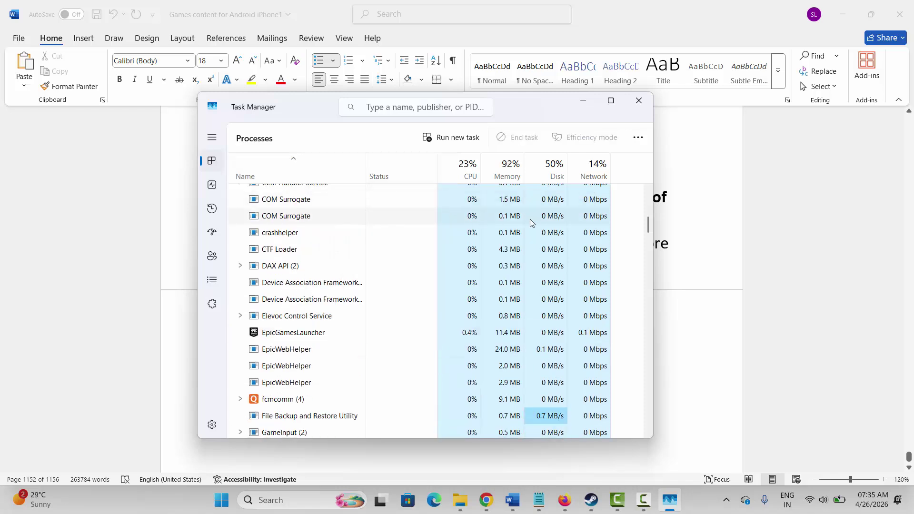
pyautogui.click(639, 100)
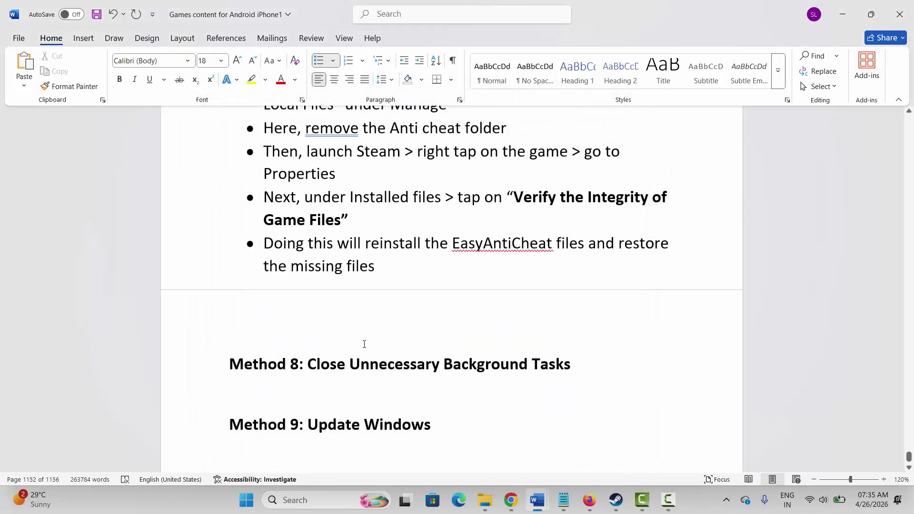
# Open Windows Update in the Settings app to check for updates, and close Settings
pyautogui.click(400, 340)
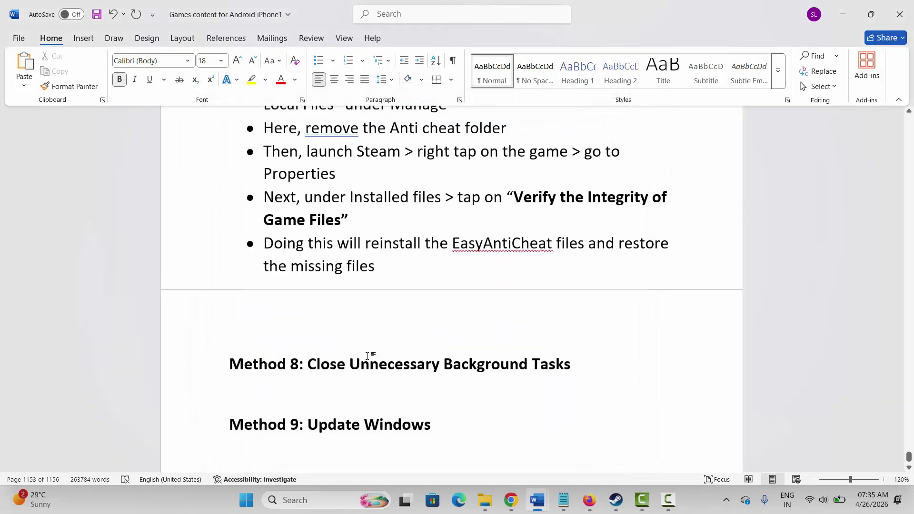
pyautogui.click(328, 425)
pyautogui.click(307, 500)
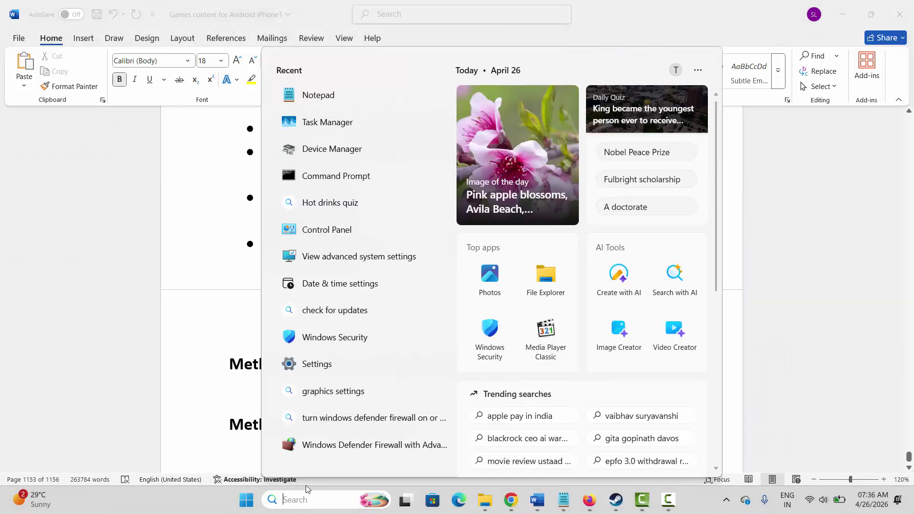
pyautogui.click(315, 365)
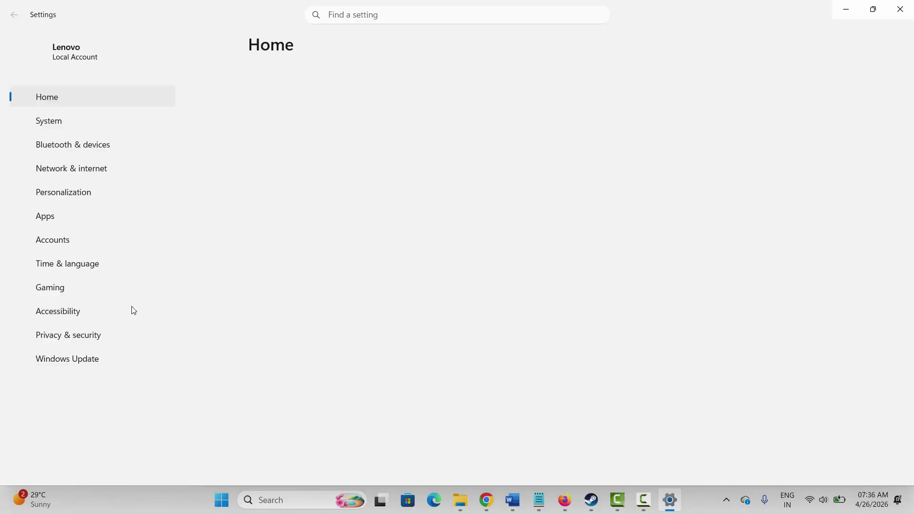
pyautogui.click(88, 359)
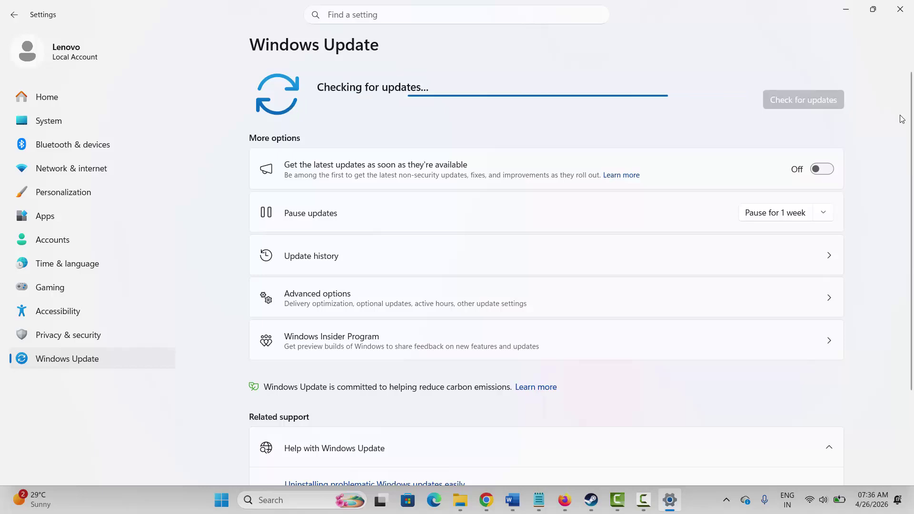
pyautogui.click(901, 12)
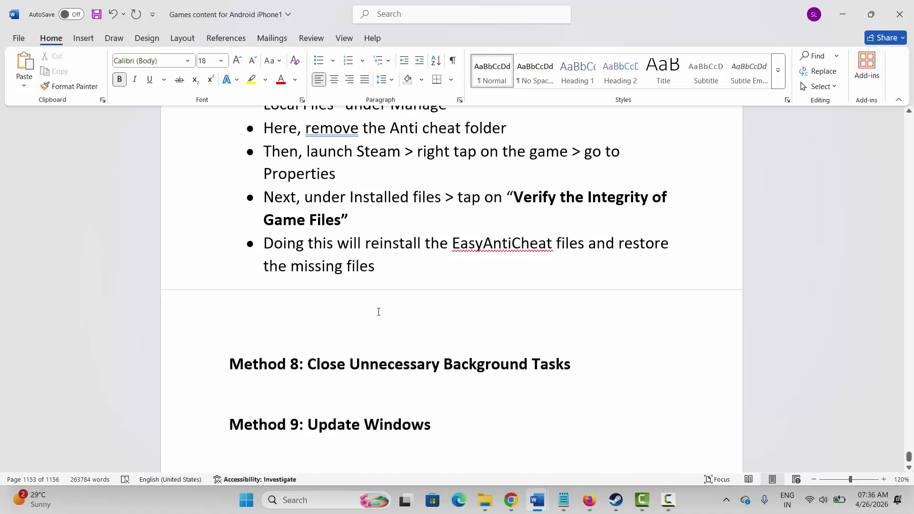
# Run the driver update for the Intel(R) UHD Graphics display adapter in Device Manager, and close Device Manager
pyautogui.scroll(-5, 352, 330)
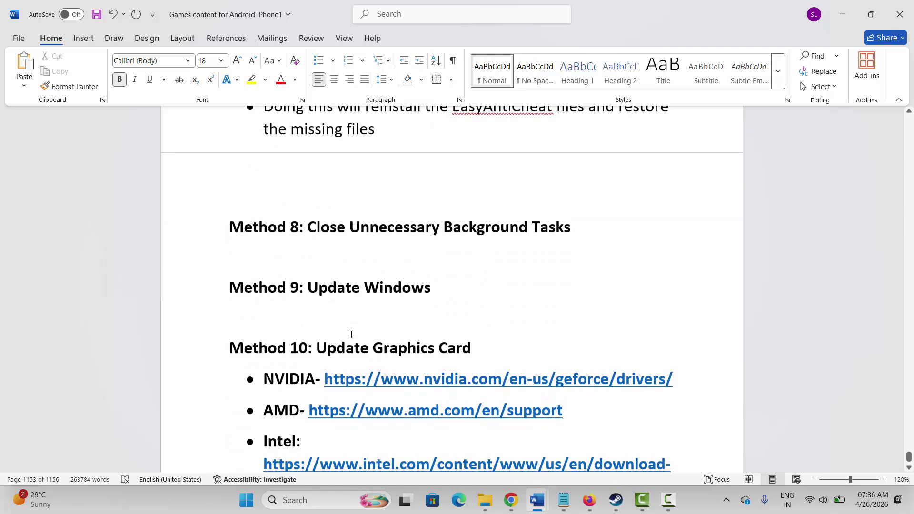
pyautogui.click(301, 495)
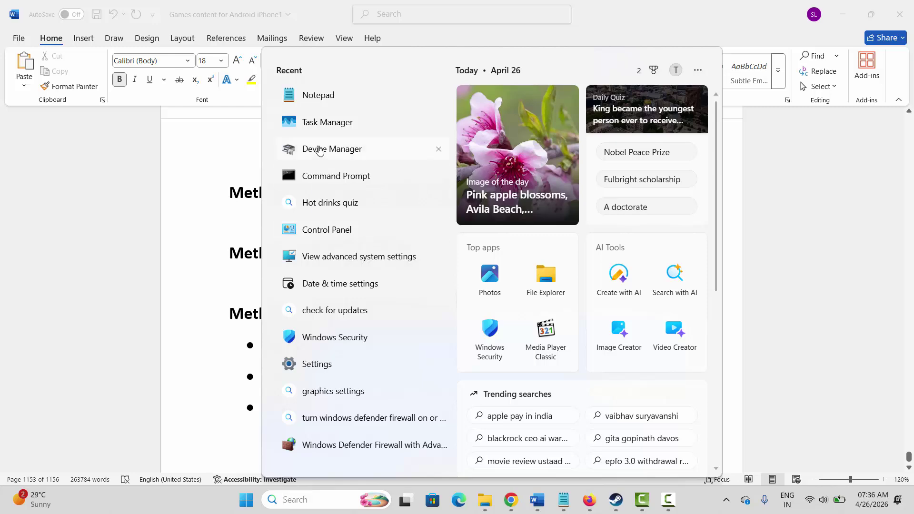
pyautogui.click(319, 149)
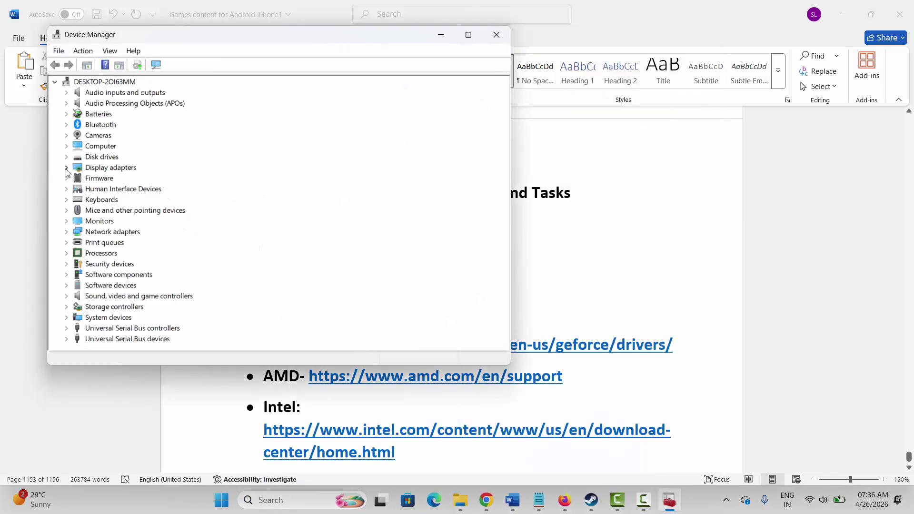
pyautogui.click(67, 168)
pyautogui.click(123, 179)
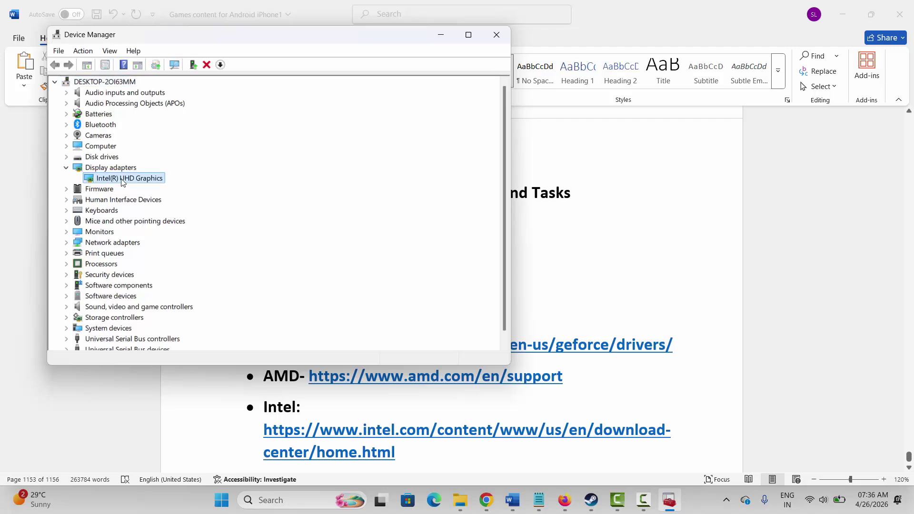
pyautogui.rightClick(122, 181)
pyautogui.click(157, 185)
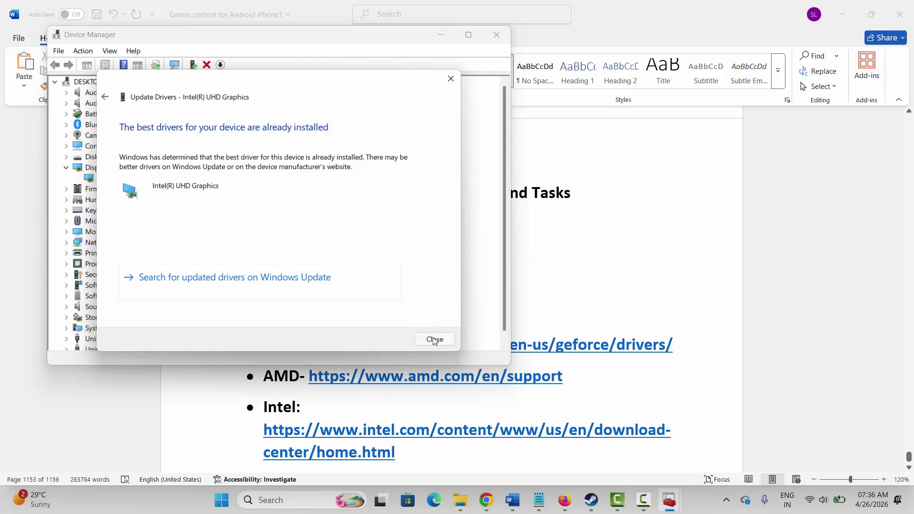
pyautogui.click(434, 339)
pyautogui.click(496, 35)
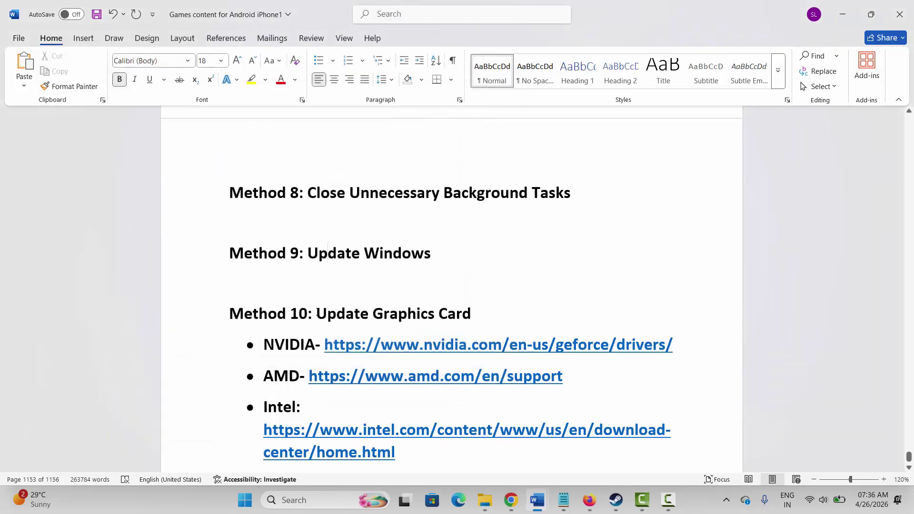
# Review the NVIDIA, AMD and Intel driver links under Method 10 and continue to Method 11, Install Visual C++
pyautogui.tripleClick(295, 344)
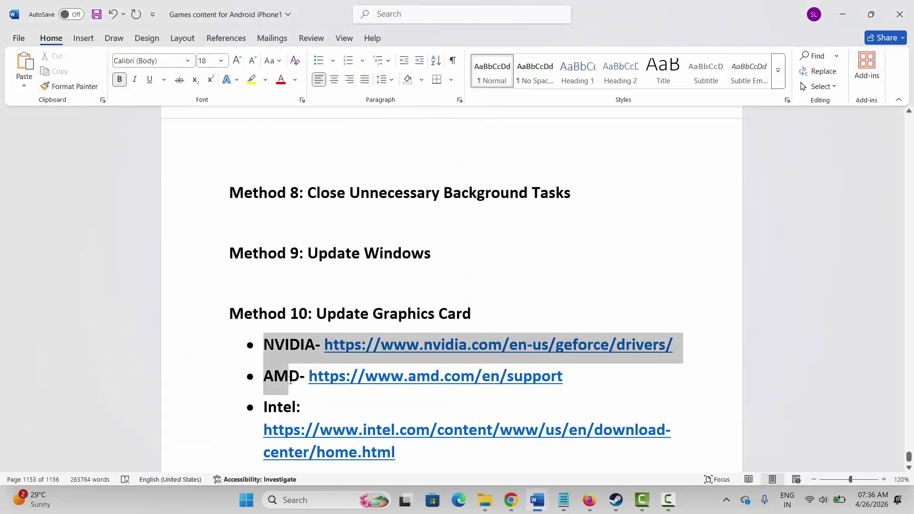
pyautogui.click(313, 294)
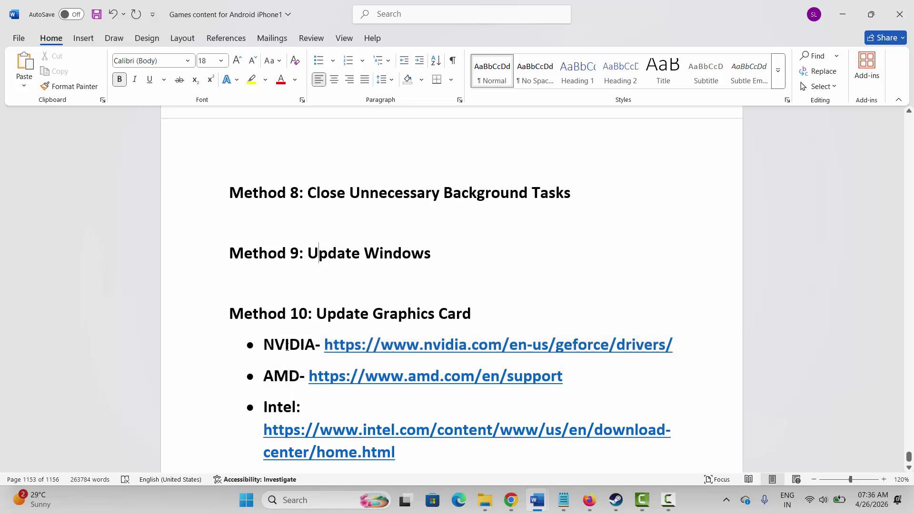
pyautogui.scroll(-5, 291, 332)
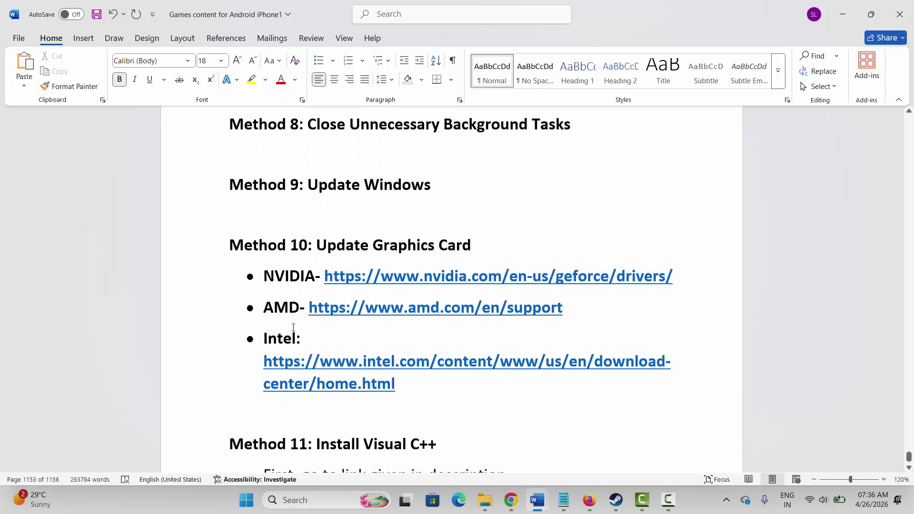
pyautogui.scroll(-3, 293, 334)
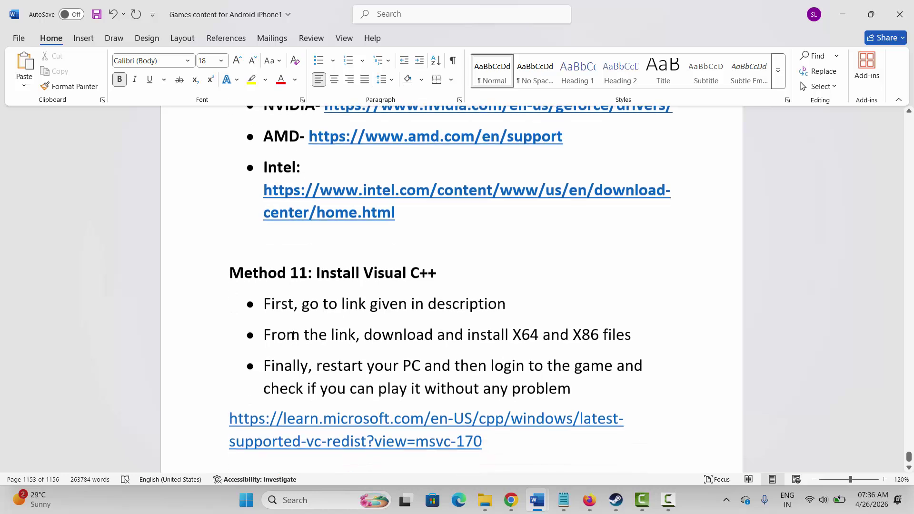
# Copy the Visual C++ download link under Method 11 and switch to the redistributable downloads page in Chrome
pyautogui.moveTo(225, 419); pyautogui.dragTo(491, 443)
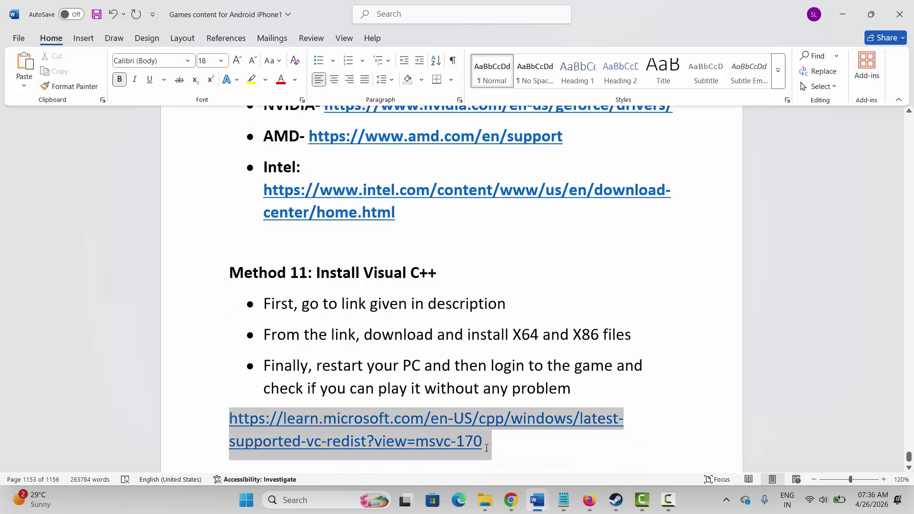
pyautogui.rightClick(416, 433)
pyautogui.click(446, 190)
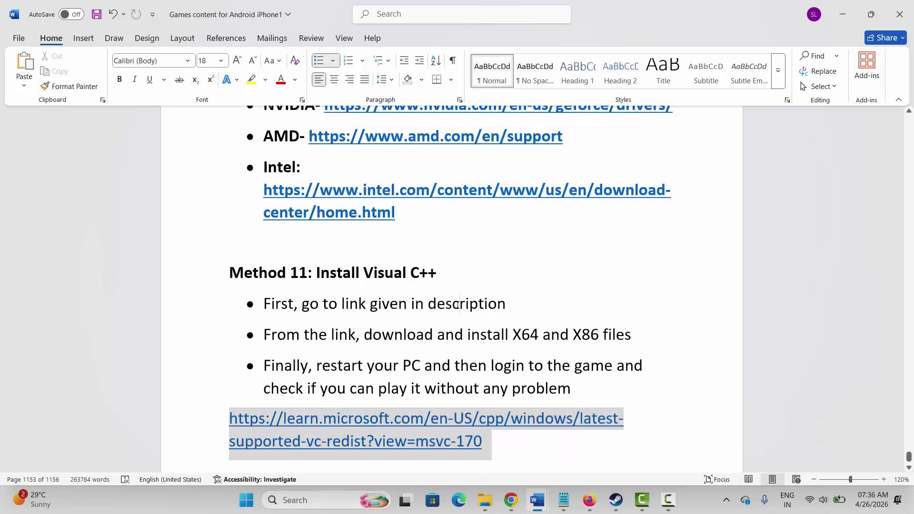
pyautogui.click(458, 303)
pyautogui.hotkey('alt', 'Tab')
# Download the X86 Visual C++ v14 Redistributable, run its setup, and close the installer
pyautogui.scroll(15, 399, 309)
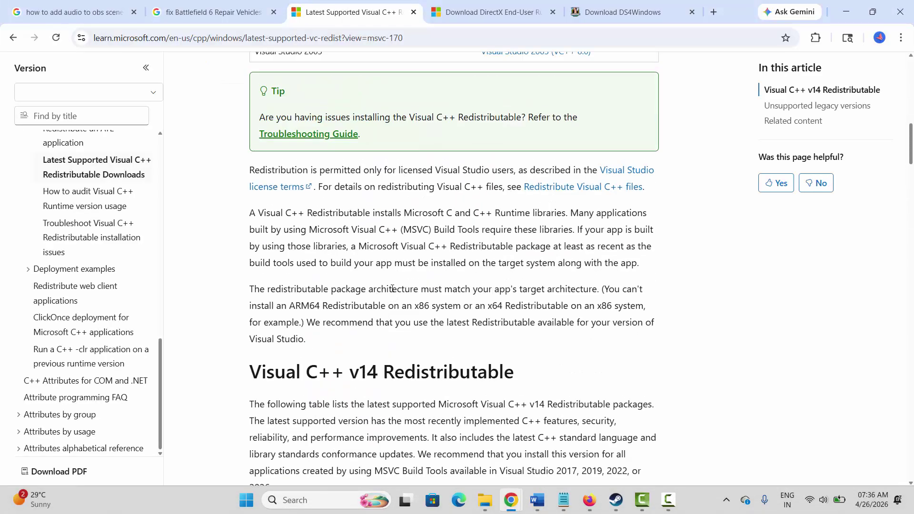
pyautogui.scroll(-15, 408, 329)
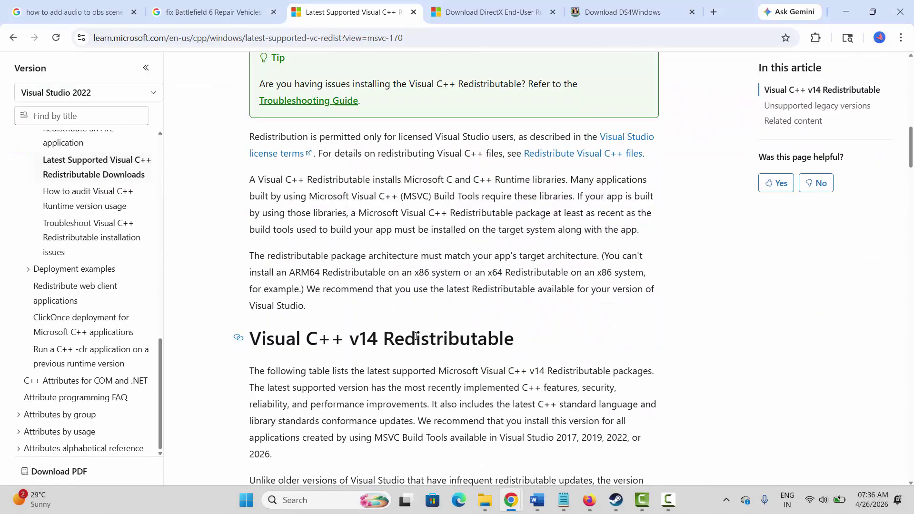
pyautogui.click(415, 401)
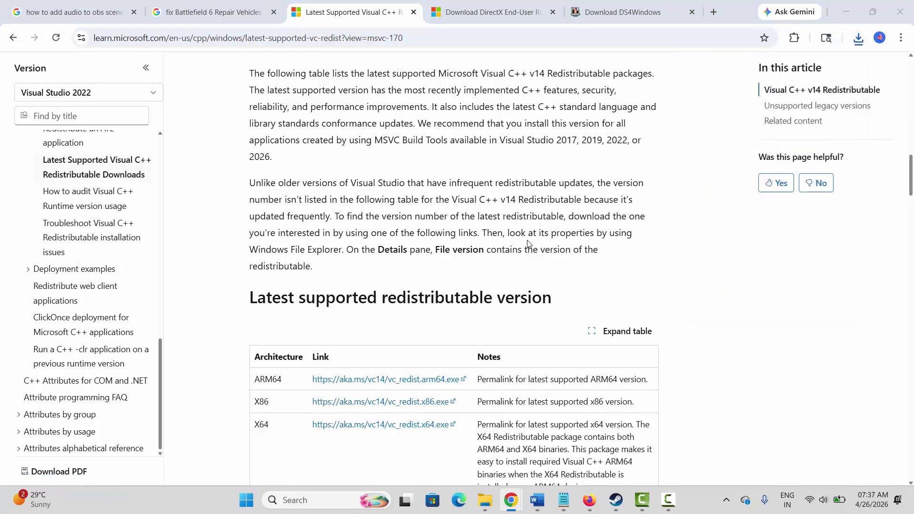
pyautogui.click(470, 314)
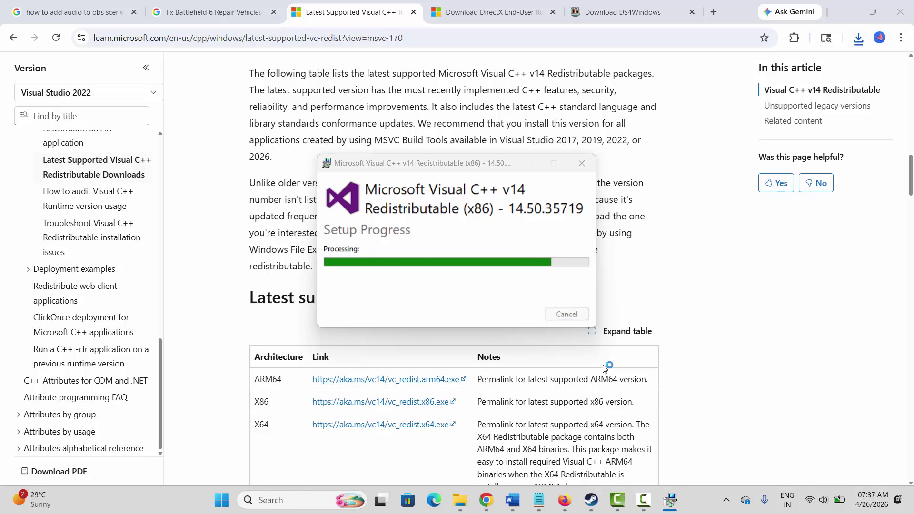
pyautogui.click(565, 314)
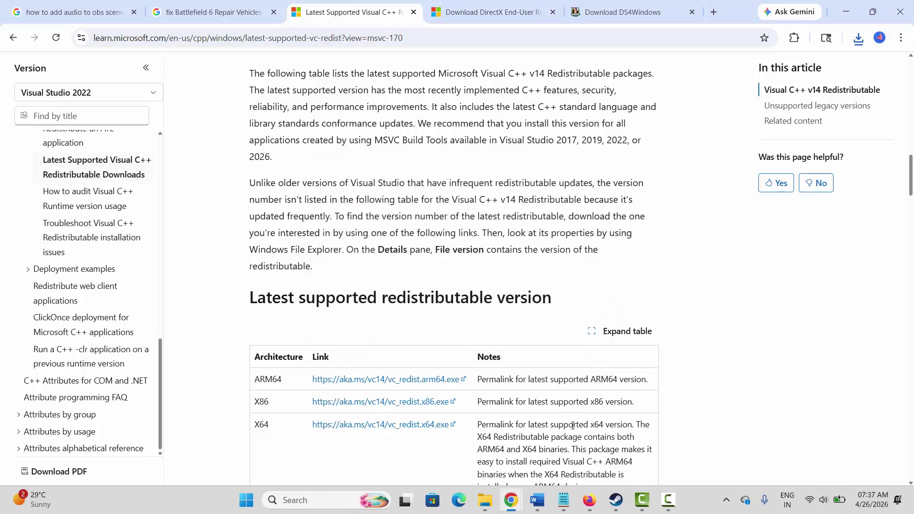
# Return to the Word document and highlight "login to the game and" in Method 11's final instruction
pyautogui.moveTo(538, 500)
pyautogui.click(570, 427)
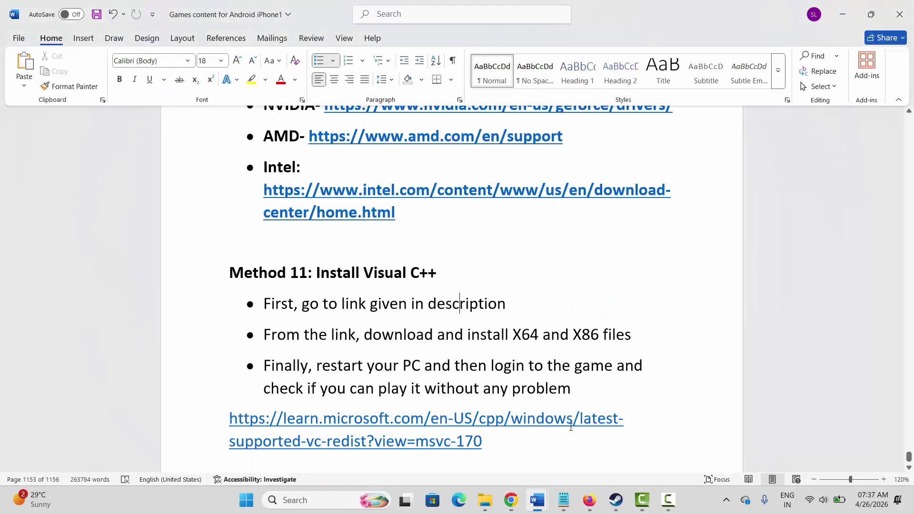
pyautogui.moveTo(491, 365); pyautogui.dragTo(645, 365)
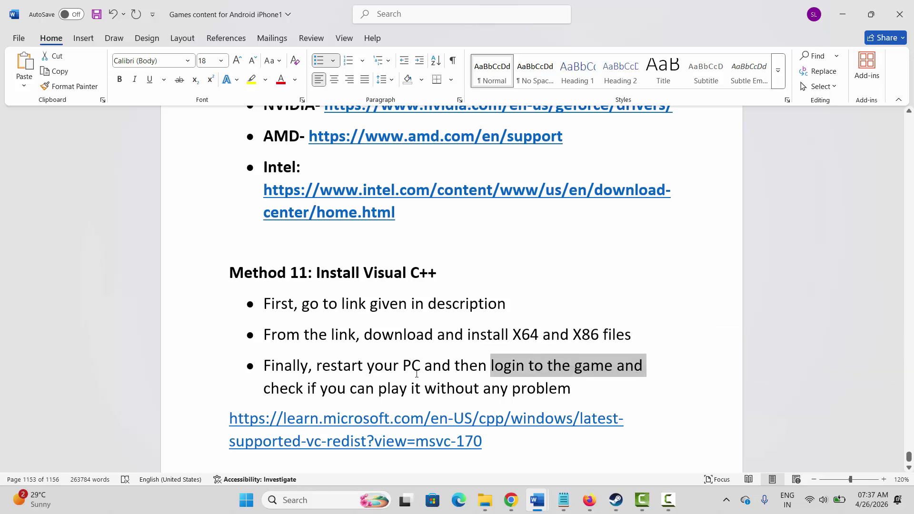
# Continue past Method 12, Disable Antivirus Software, to Method 13 and highlight the DirectX download link
pyautogui.scroll(-1, 408, 360)
pyautogui.scroll(-2, 409, 360)
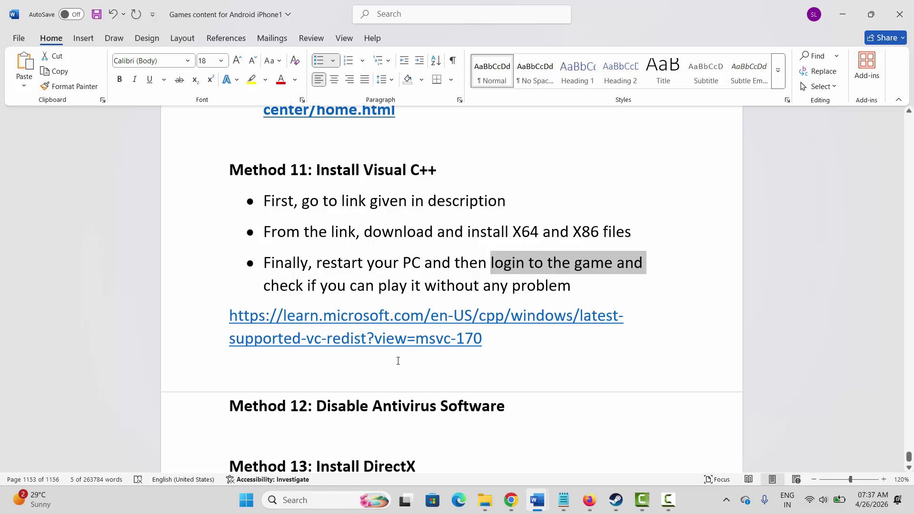
pyautogui.scroll(-4, 390, 367)
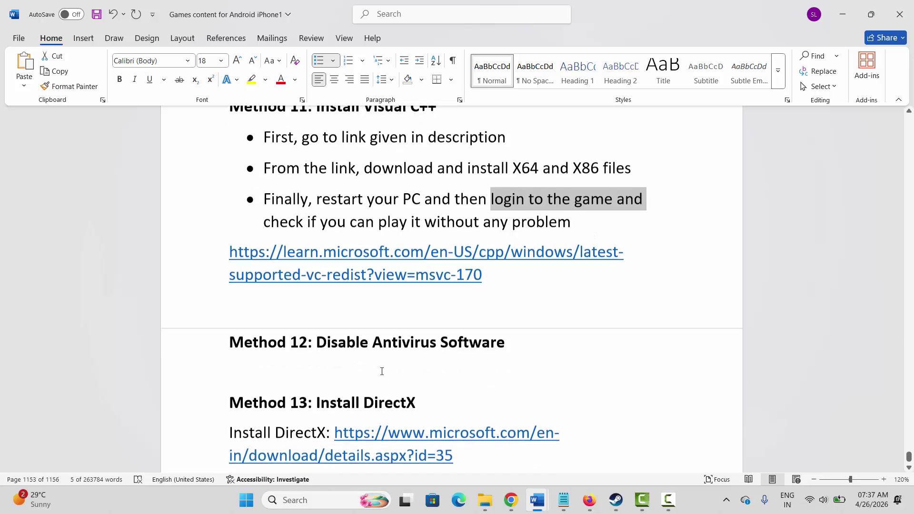
pyautogui.moveTo(335, 394); pyautogui.dragTo(471, 424)
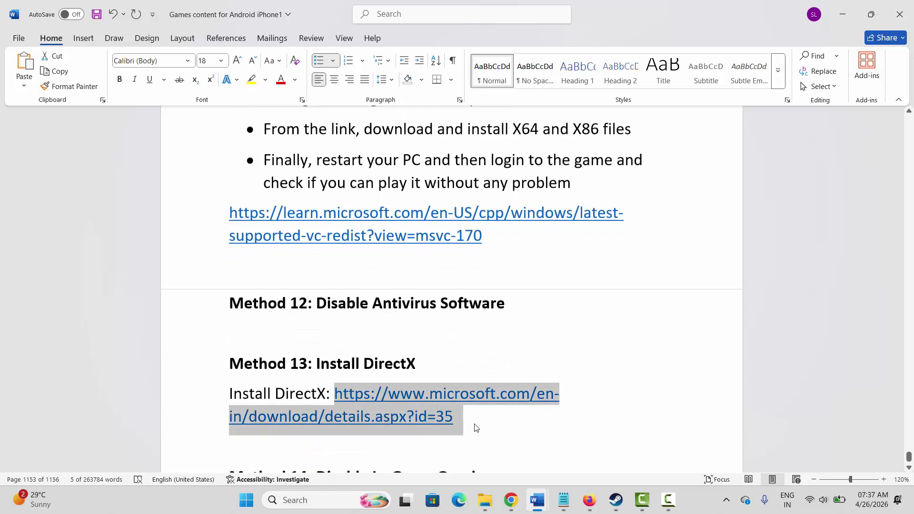
# Copy the DirectX link under Method 13 and download the DirectX End-User Runtime Web Installer from its English page in Chrome
pyautogui.rightClick(429, 418)
pyautogui.click(458, 179)
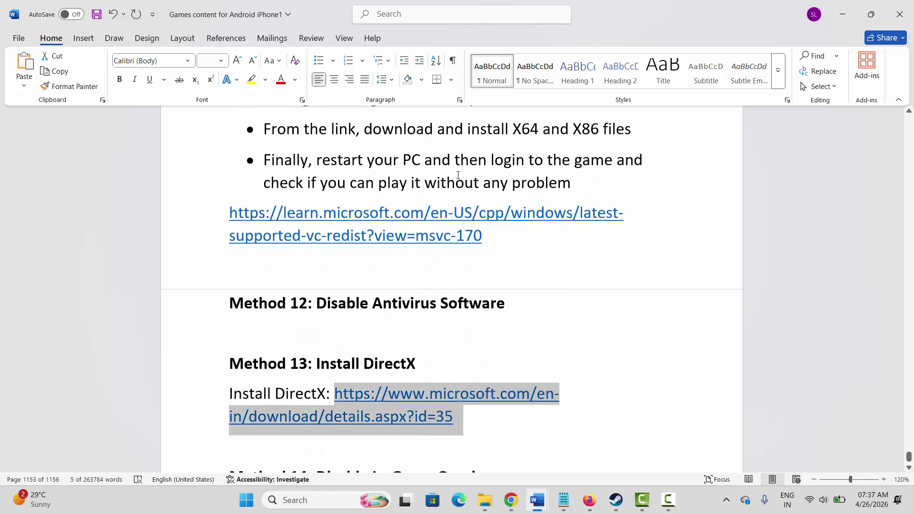
pyautogui.click(502, 359)
pyautogui.click(511, 499)
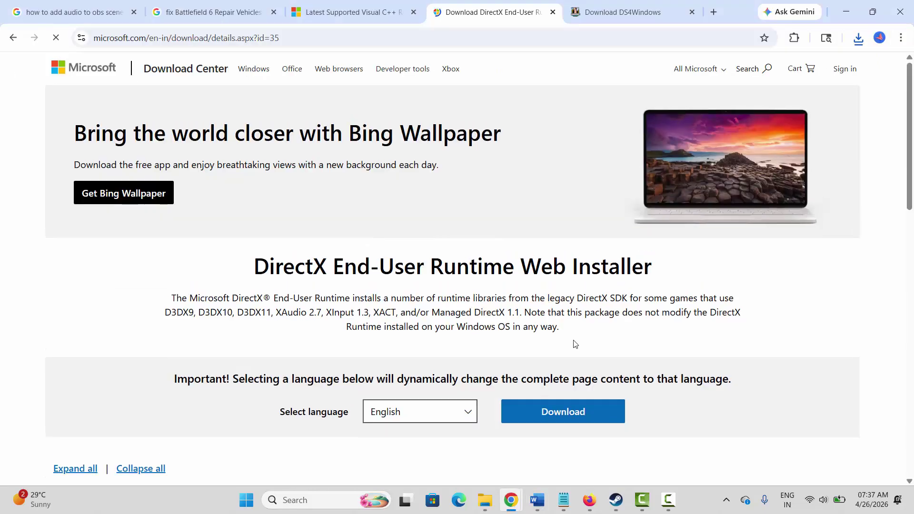
pyautogui.click(562, 412)
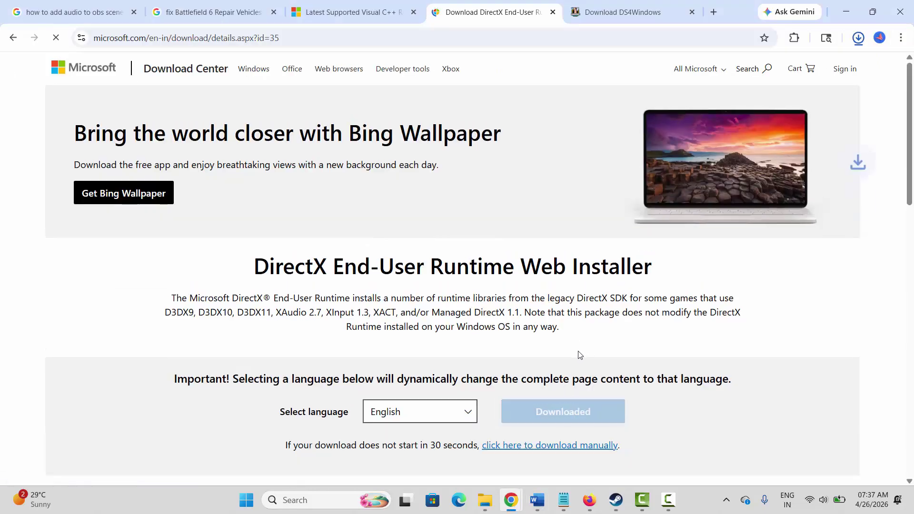
# Return to the Games content document in Word and continue to Method 14, Disable In-Game Overlays
pyautogui.moveTo(541, 508)
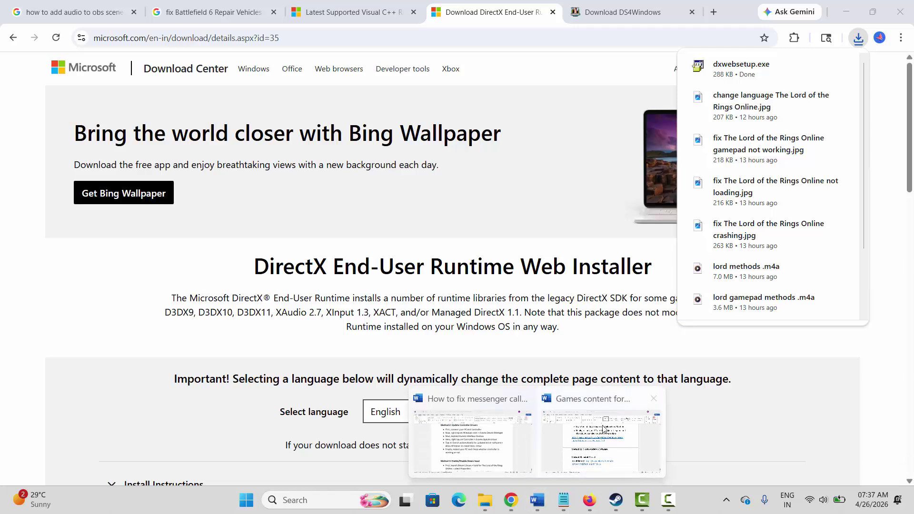
pyautogui.click(600, 463)
pyautogui.scroll(-3, 379, 364)
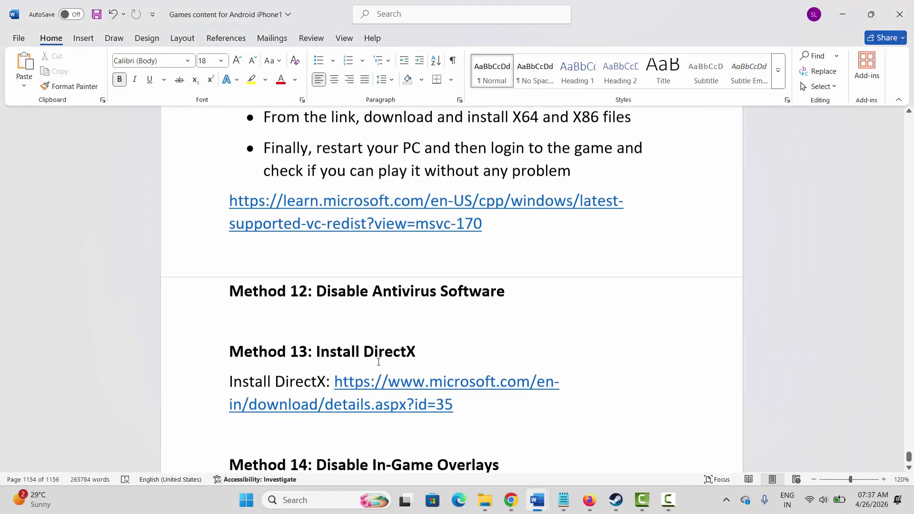
pyautogui.scroll(-1, 379, 364)
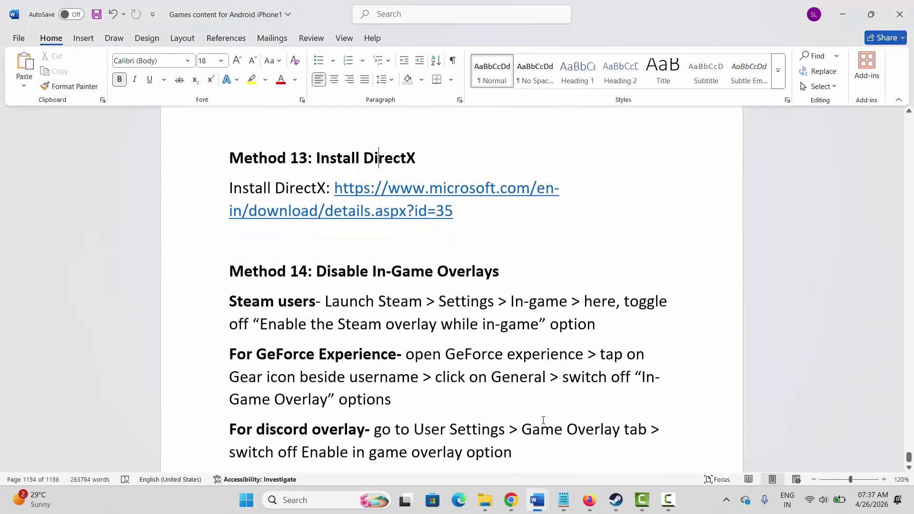
# Switch to Steam, check the "Enable the Steam Overlay while in-game" option in the In Game settings, and close the settings
pyautogui.click(615, 500)
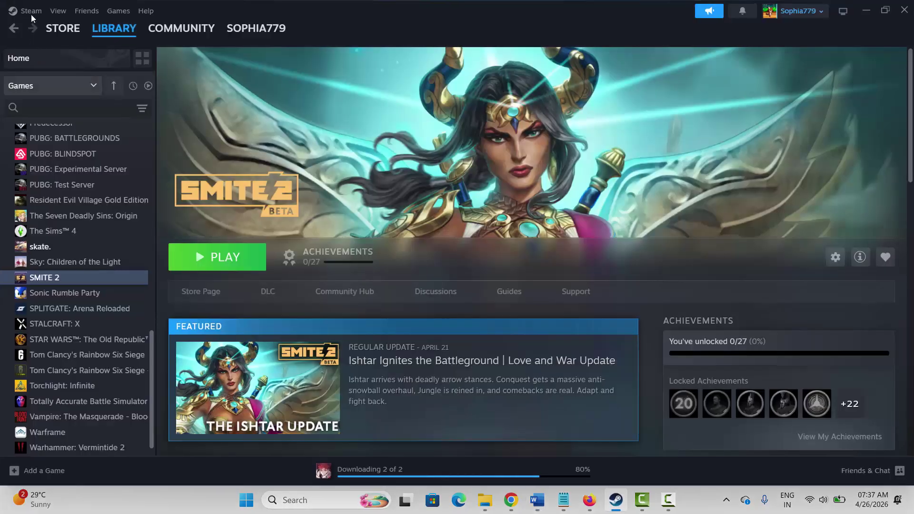
pyautogui.click(32, 10)
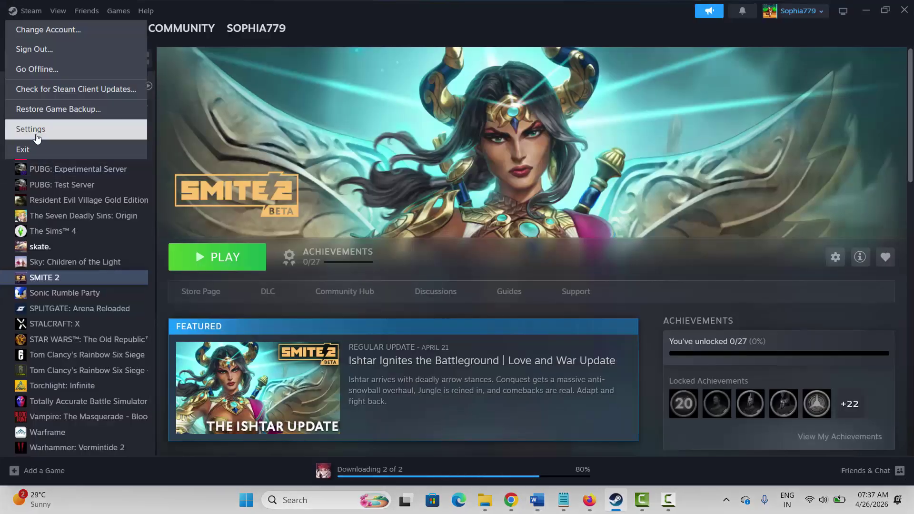
pyautogui.click(281, 230)
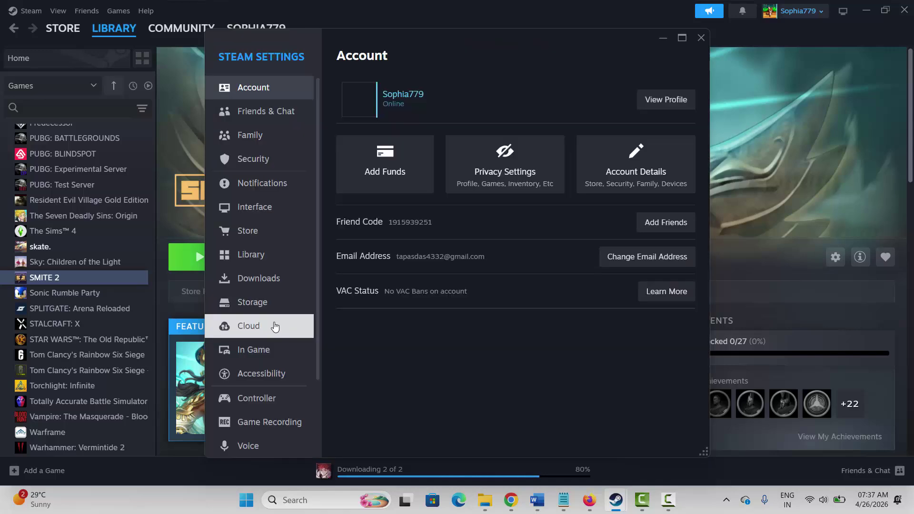
pyautogui.click(283, 346)
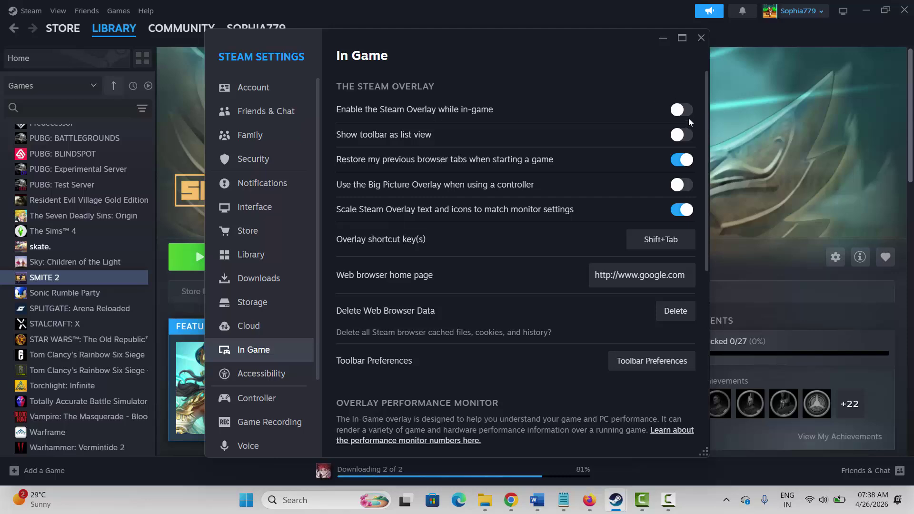
pyautogui.click(703, 39)
# Return to the Word document and highlight parts of the GeForce Experience and Discord overlay instructions in Method 14
pyautogui.click(537, 499)
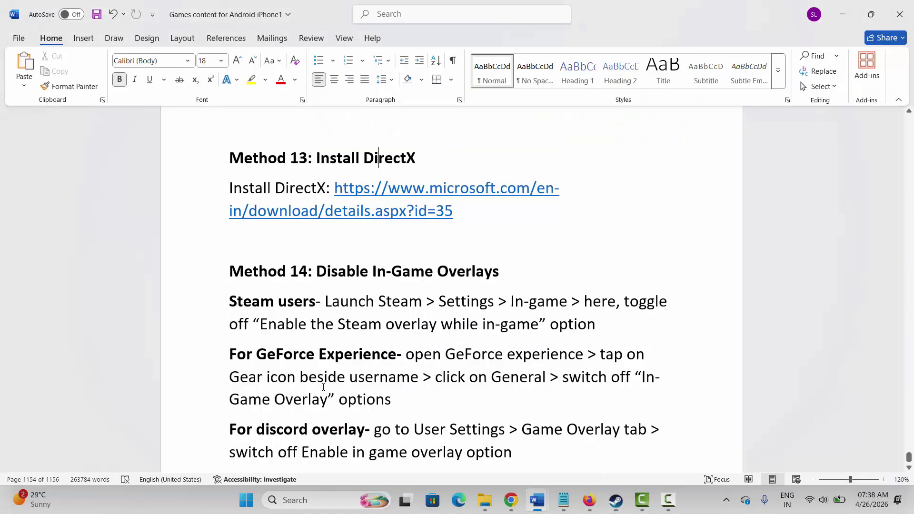
pyautogui.moveTo(243, 362); pyautogui.dragTo(395, 361)
pyautogui.click(383, 387)
pyautogui.moveTo(257, 379); pyautogui.dragTo(349, 378)
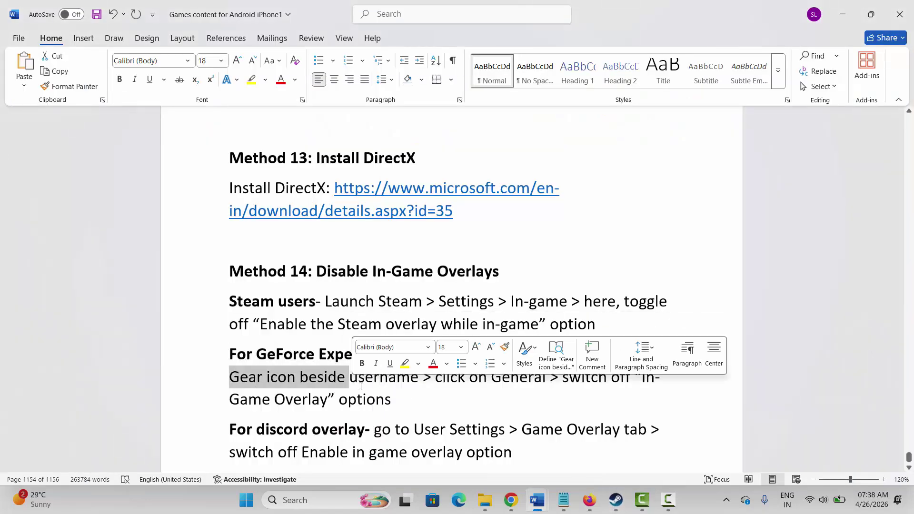
pyautogui.moveTo(247, 404); pyautogui.dragTo(338, 407)
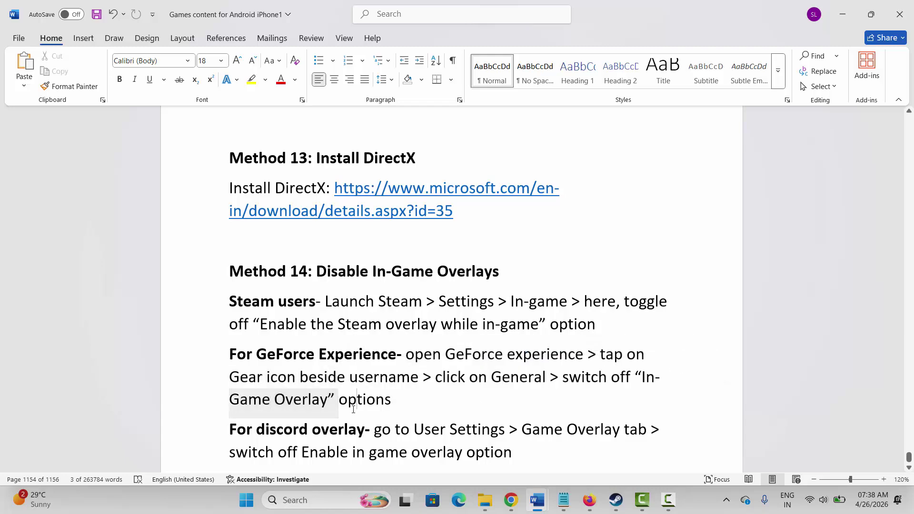
pyautogui.click(355, 407)
pyautogui.moveTo(245, 432); pyautogui.dragTo(325, 433)
pyautogui.click(325, 433)
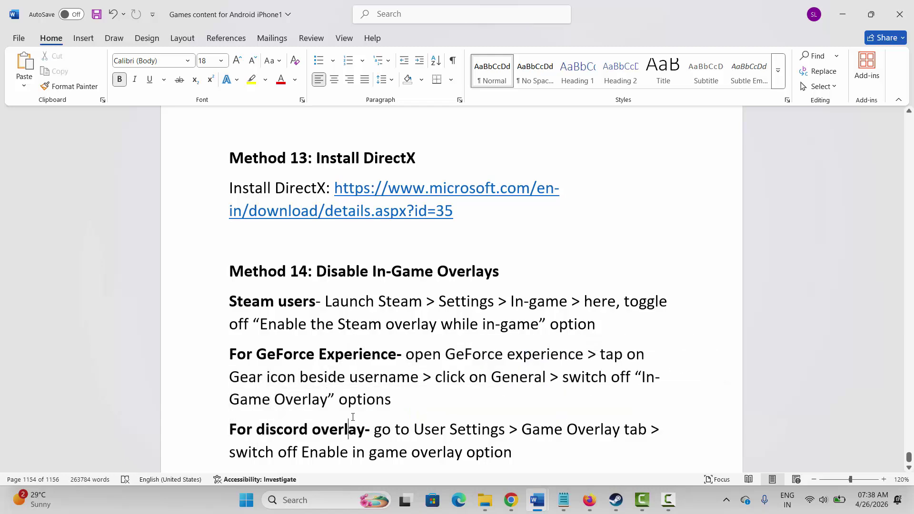
# Continue to Method 15, then open Windows Settings, search for "graphic" and open the Graphics settings page
pyautogui.scroll(-2, 302, 387)
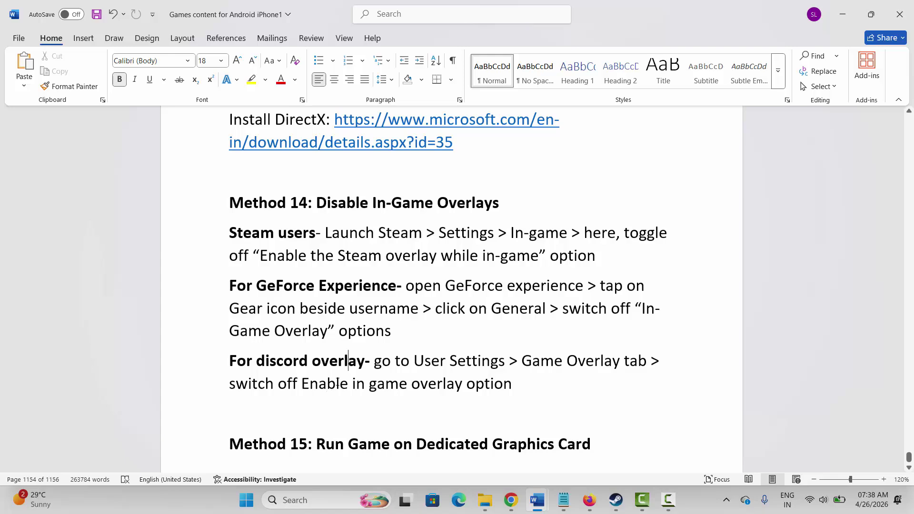
pyautogui.scroll(-1, 338, 383)
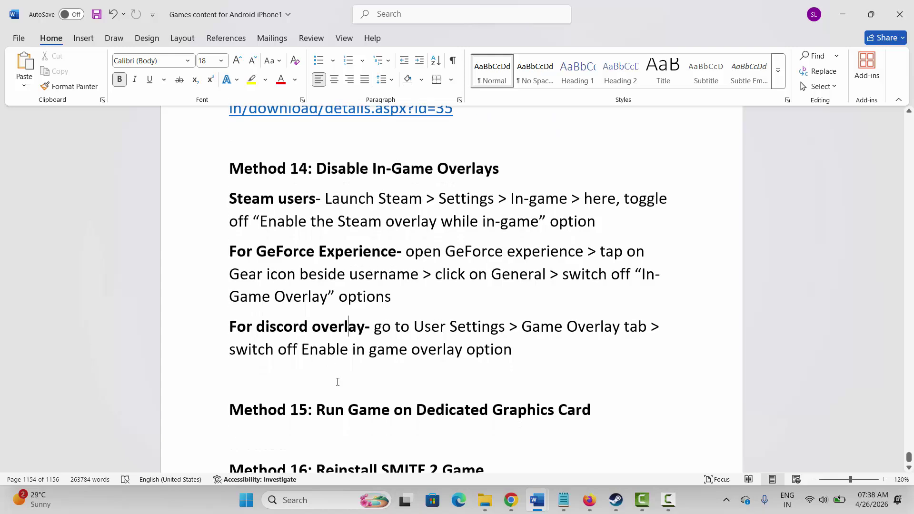
pyautogui.scroll(1, 337, 382)
pyautogui.click(304, 502)
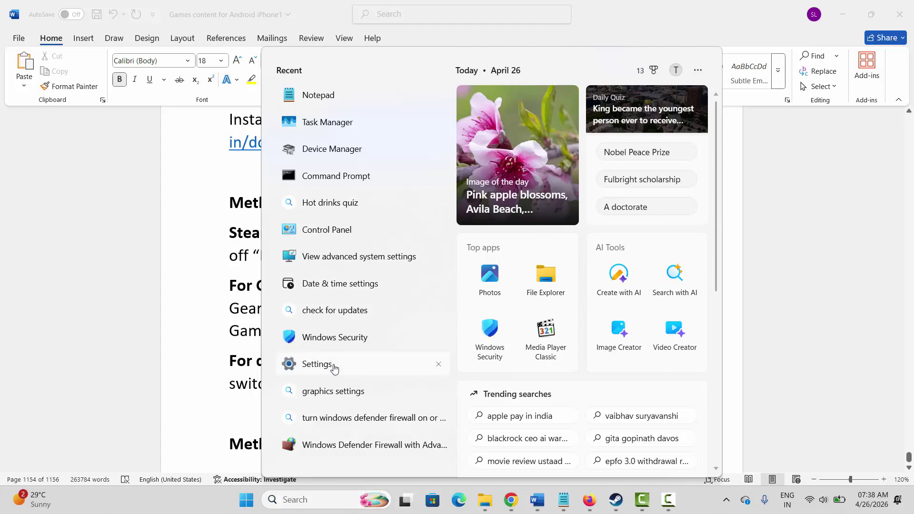
pyautogui.click(335, 367)
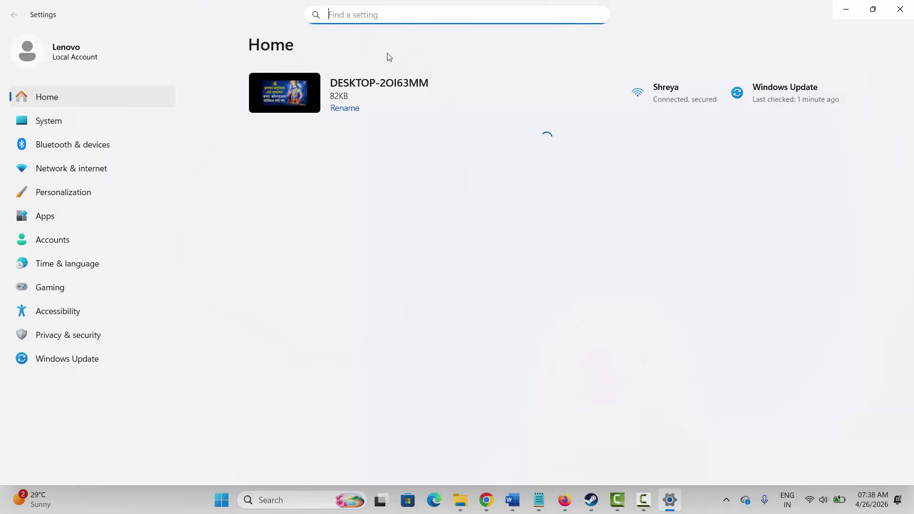
pyautogui.click(354, 15)
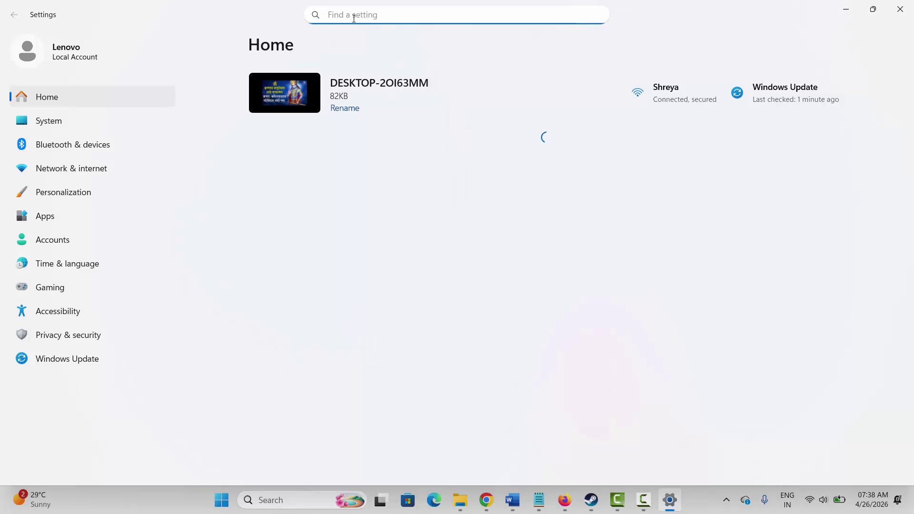
pyautogui.write('graphic')
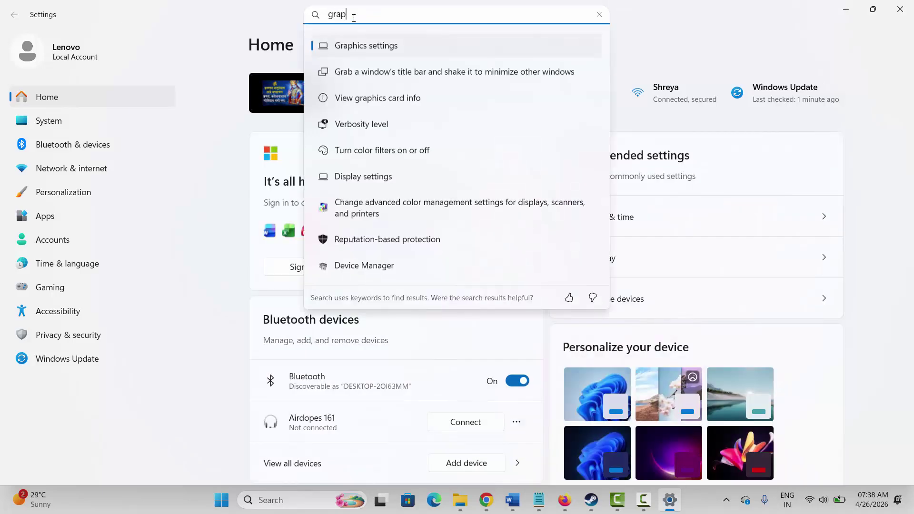
pyautogui.click(367, 46)
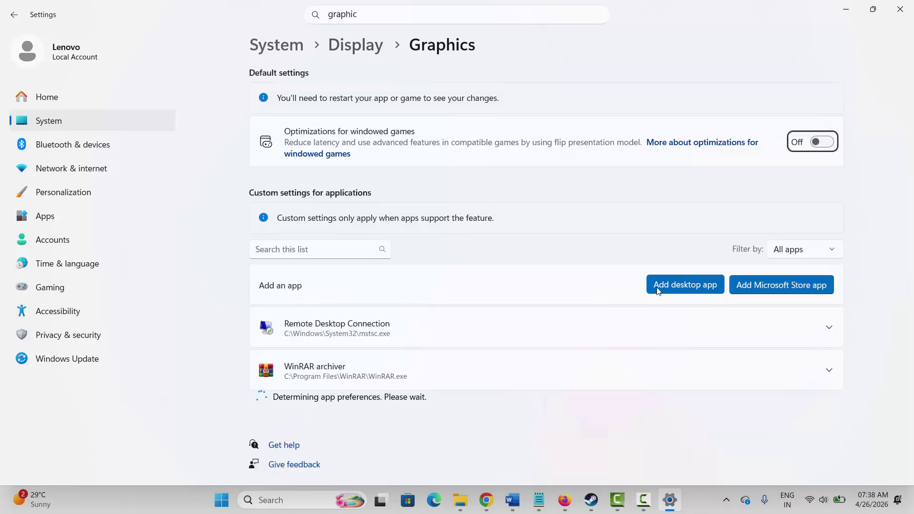
# Add the Hemingway application from the SMITE 2 Windows folder as a desktop app in the custom graphics settings
pyautogui.click(671, 288)
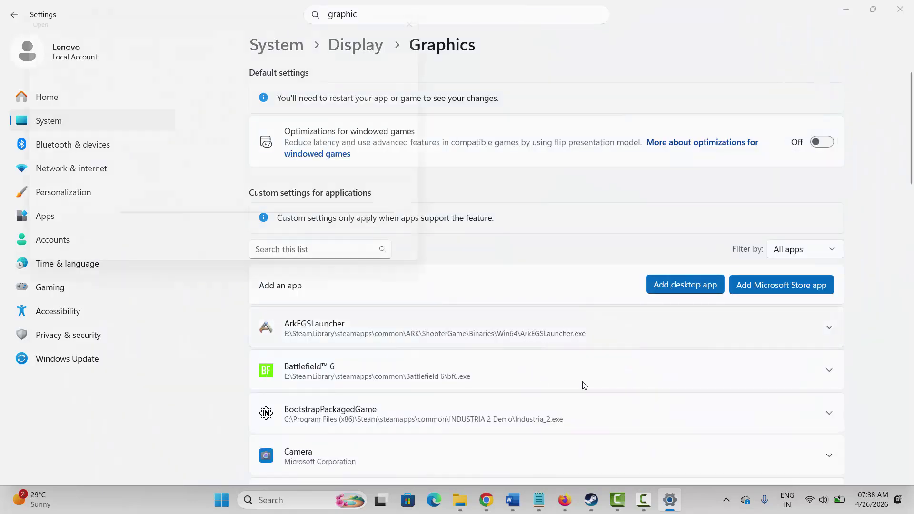
pyautogui.click(135, 34)
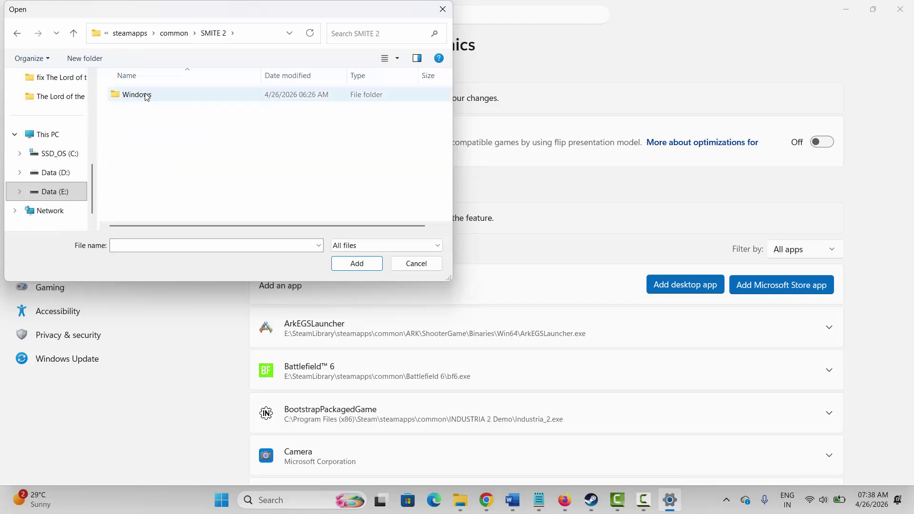
pyautogui.doubleClick(144, 95)
pyautogui.click(150, 149)
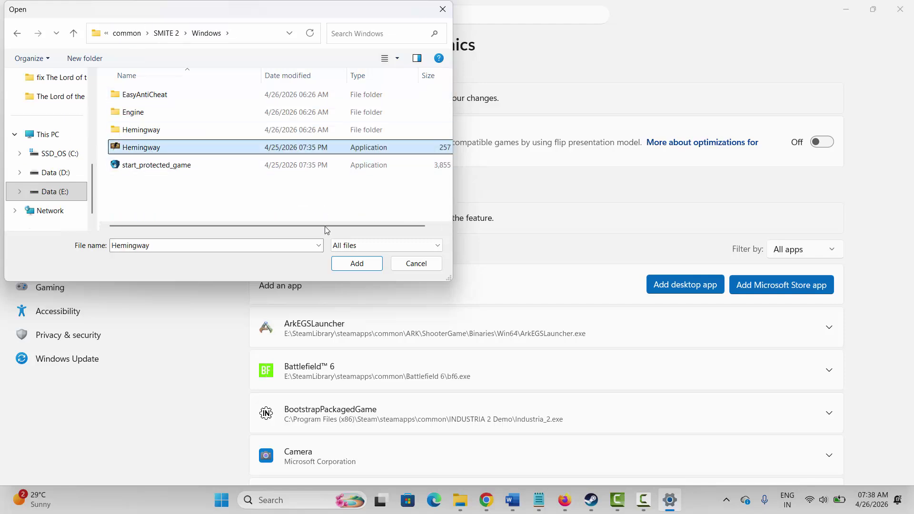
pyautogui.click(350, 265)
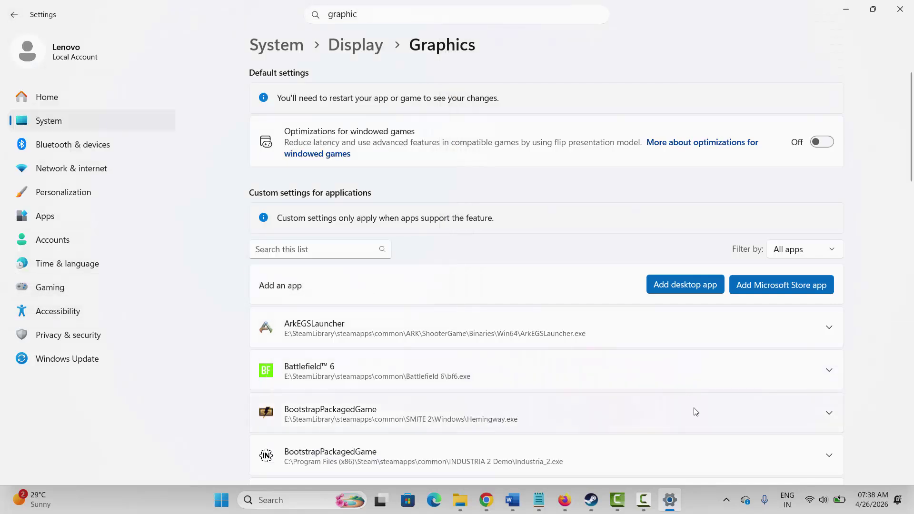
# Set the GPU preference of the SMITE 2 Hemingway.exe entry to High Performance (Intel(R) UHD Graphics) and close Settings
pyautogui.scroll(-1, 694, 410)
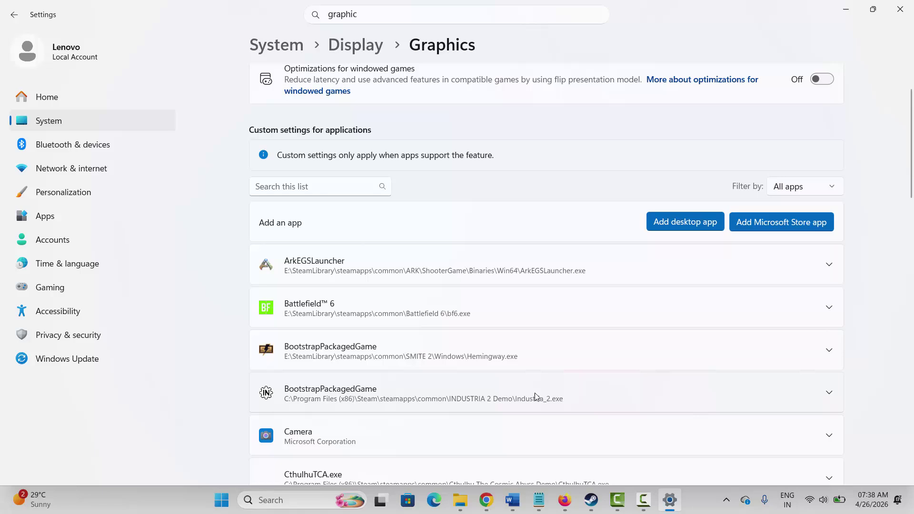
pyautogui.click(828, 350)
pyautogui.click(762, 388)
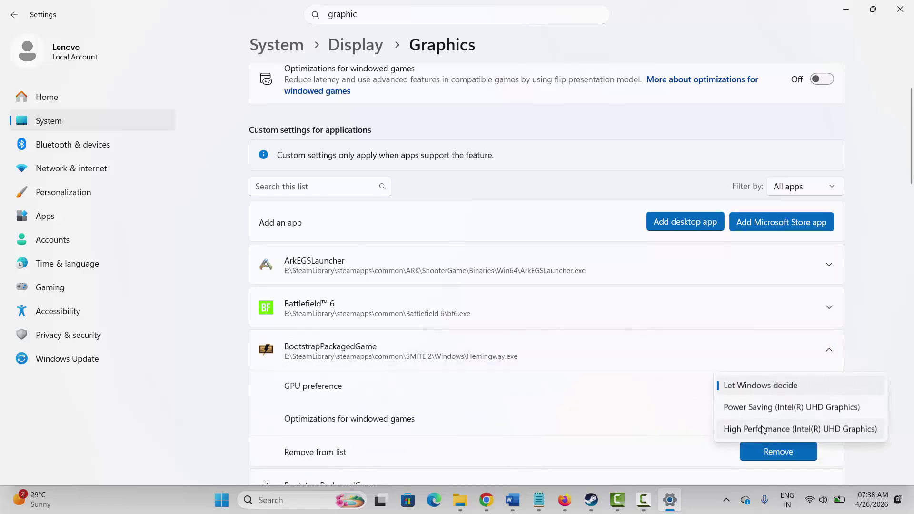
pyautogui.click(763, 430)
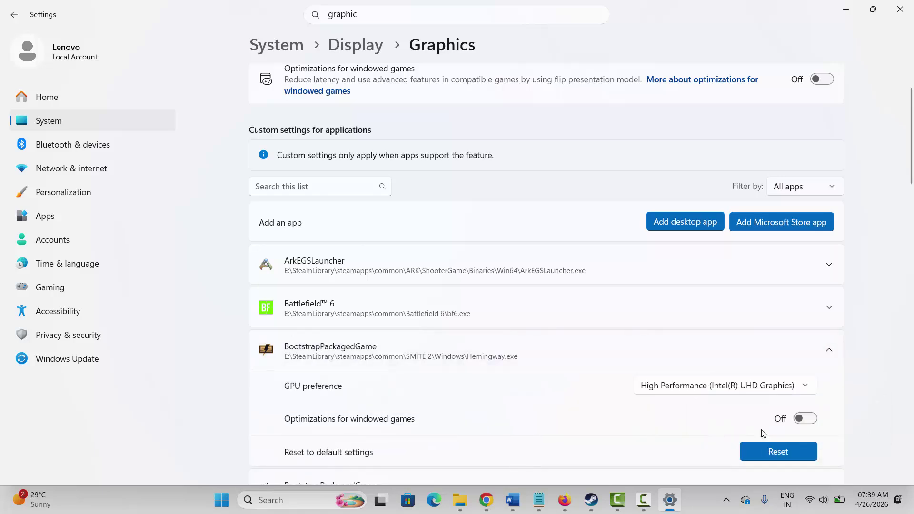
pyautogui.click(900, 10)
# Continue in the Word document to Method 16, Reinstall SMITE 2 Game, and place the cursor in its heading
pyautogui.scroll(-1, 455, 323)
pyautogui.scroll(-2, 455, 324)
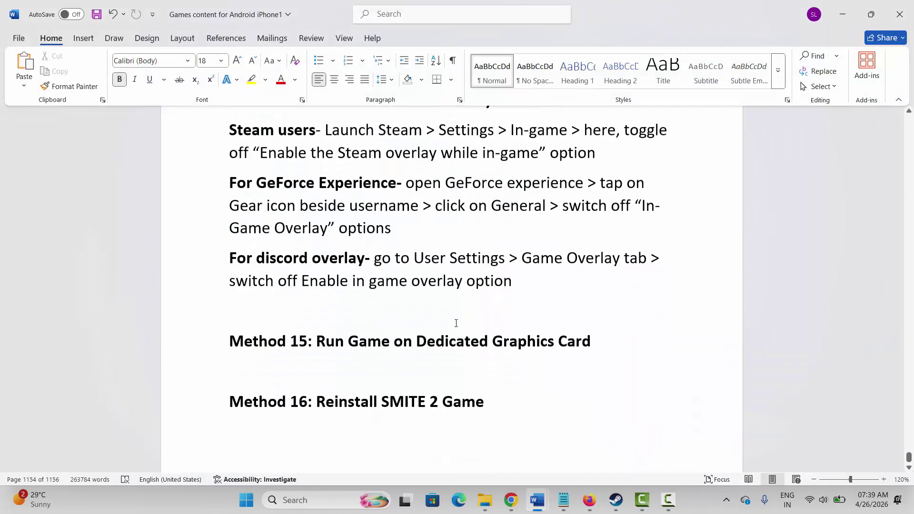
pyautogui.click(208, 406)
pyautogui.click(334, 405)
# Switch to Steam, open the uninstall prompt for SMITE 2 from the library, and cancel it
pyautogui.click(616, 500)
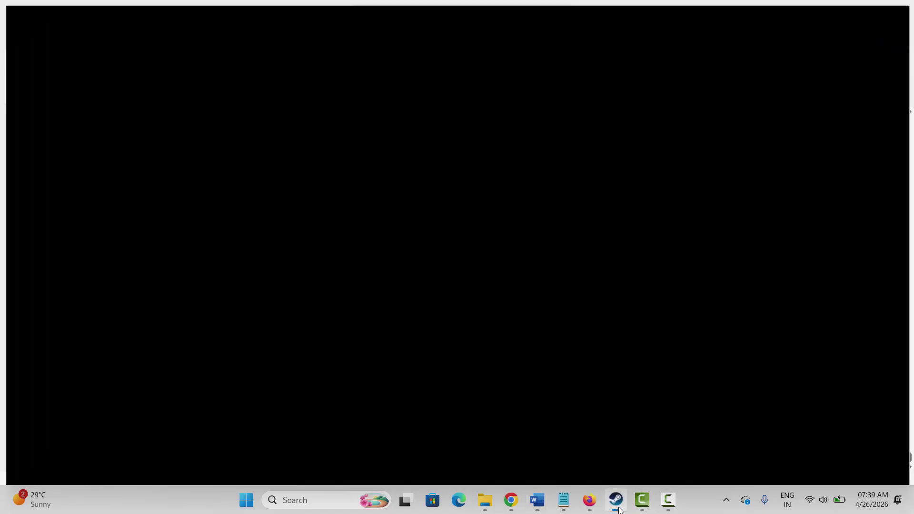
pyautogui.rightClick(91, 279)
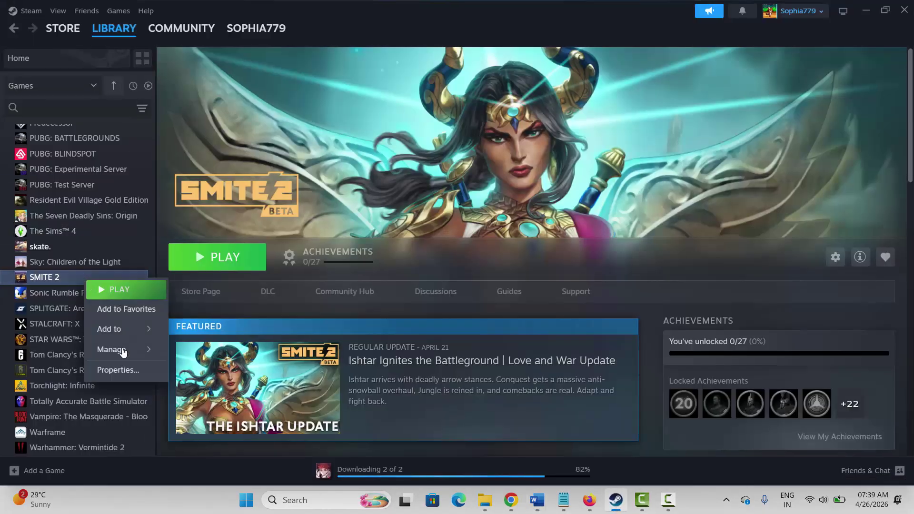
pyautogui.moveTo(119, 349)
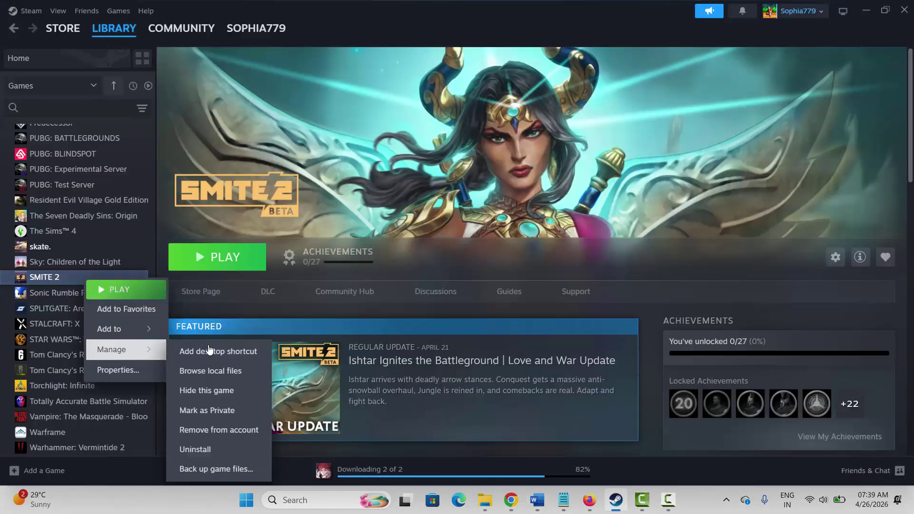
pyautogui.click(214, 448)
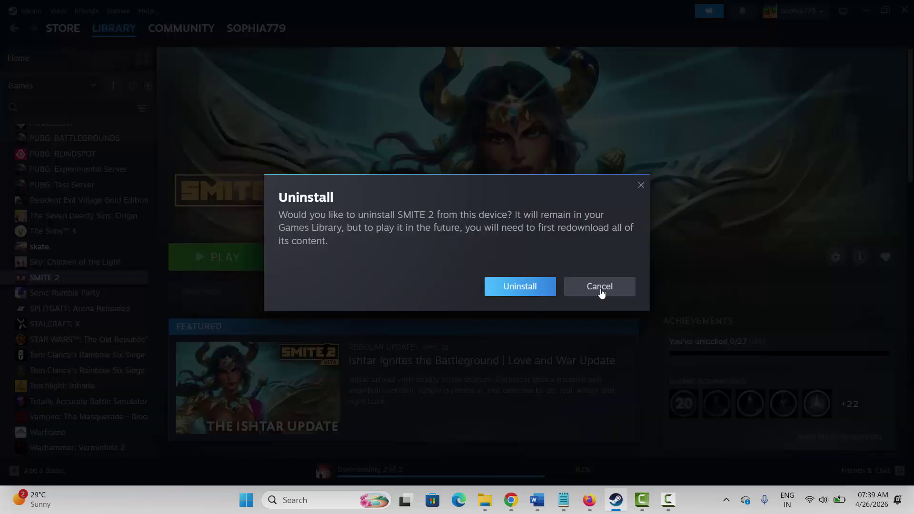
pyautogui.click(601, 290)
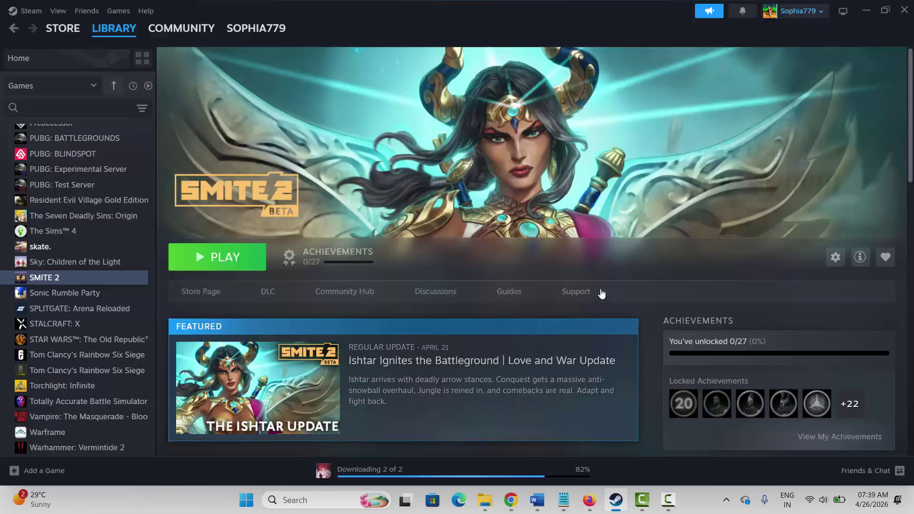